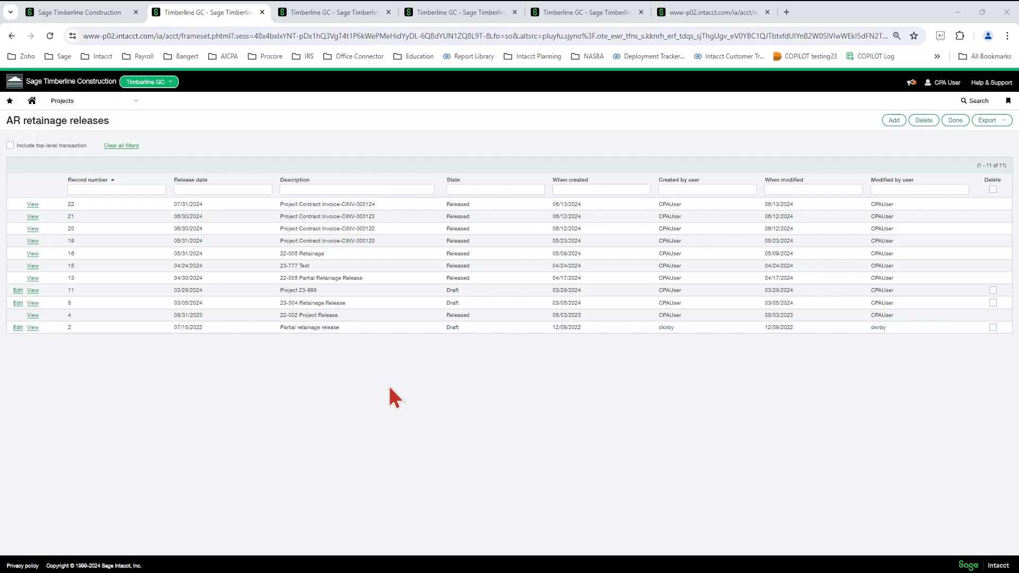
Switch to invoice CINV-000123 and scroll down to its project contract billing invoice detail table
left_click(428, 14)
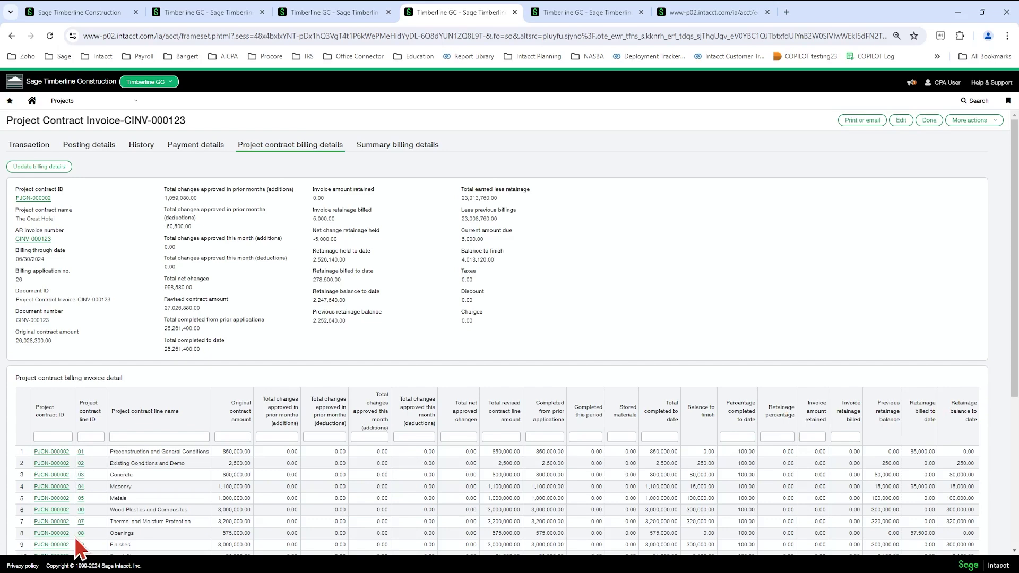
scroll(79, 550, "down", 3)
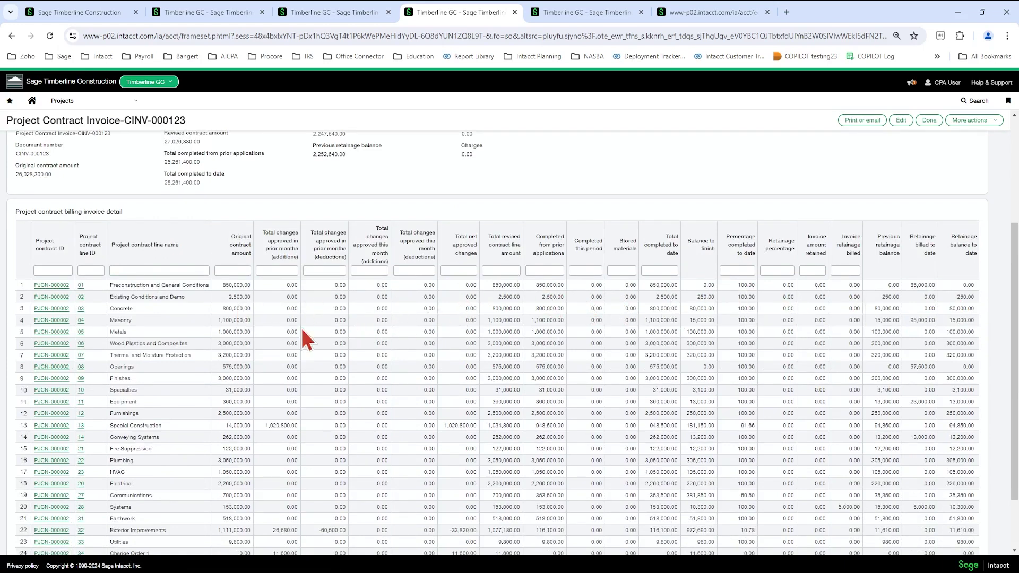
Edit the billing invoice detail layout from More actions and try moving the Internal reference no. field
left_click(971, 121)
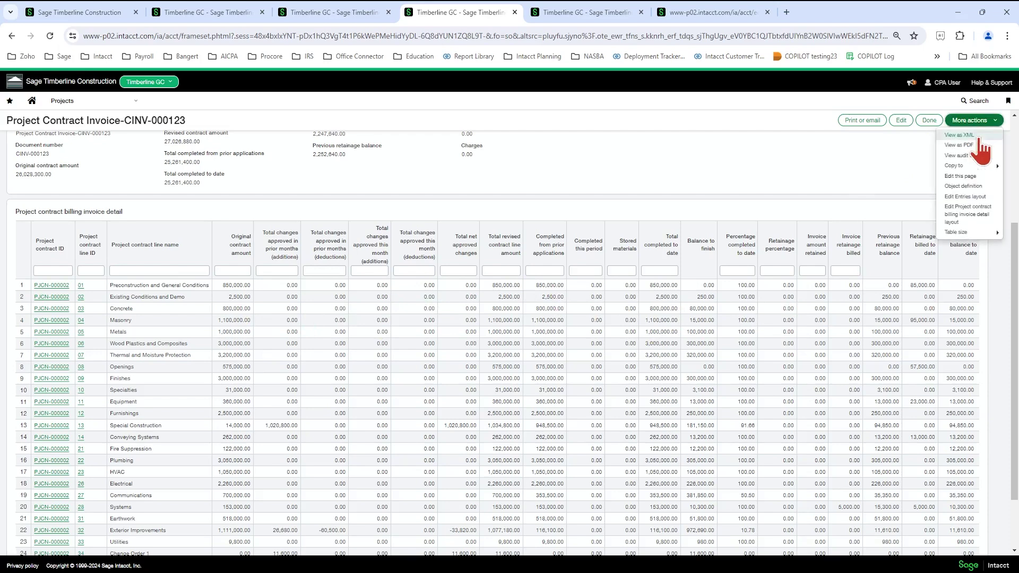
left_click(982, 215)
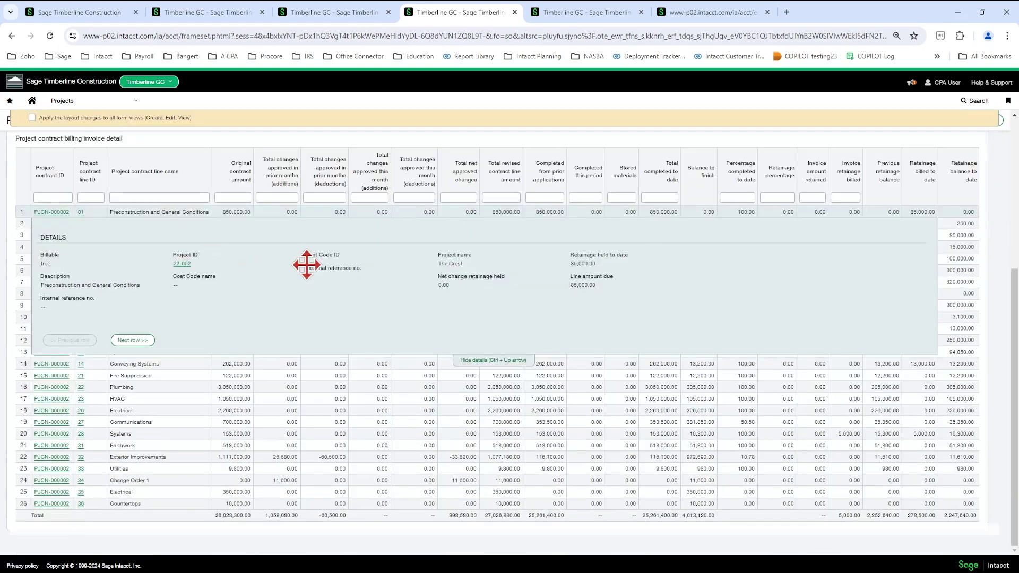
mouse_move(311, 271)
left_mouse_down()
mouse_move(257, 162)
mouse_move(327, 291)
mouse_move(313, 280)
left_mouse_up()
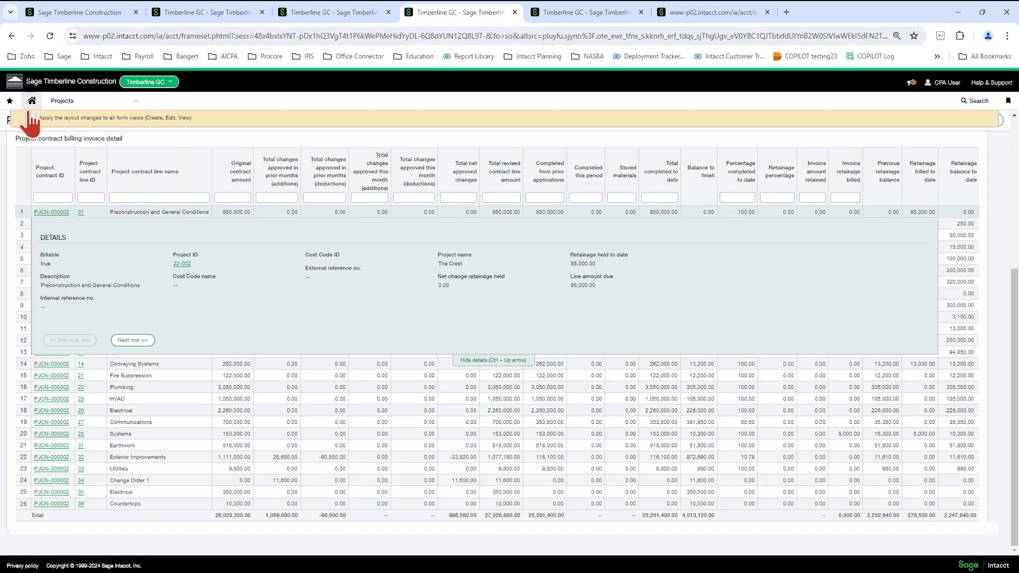
scroll(36, 120, "up", 3)
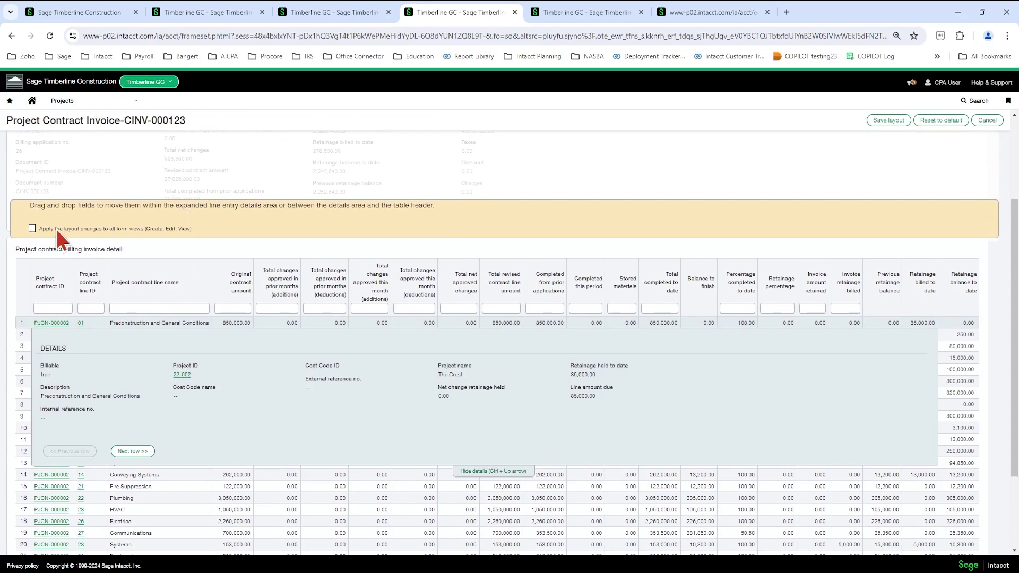
Cancel the layout edits, then open Project 23-998's draft retainage release and cancel it unsaved
left_click(986, 120)
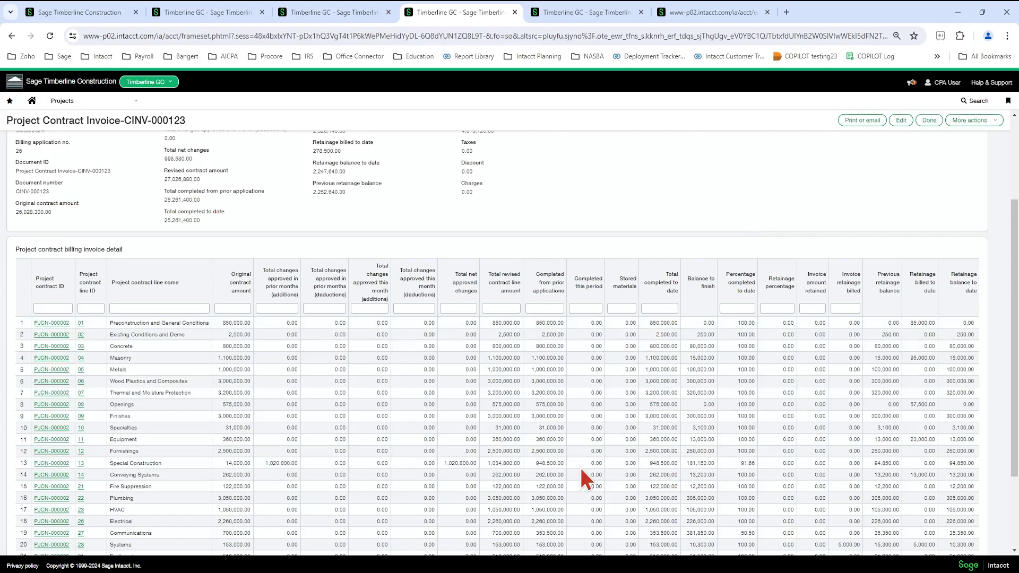
scroll(580, 469, "up", 3)
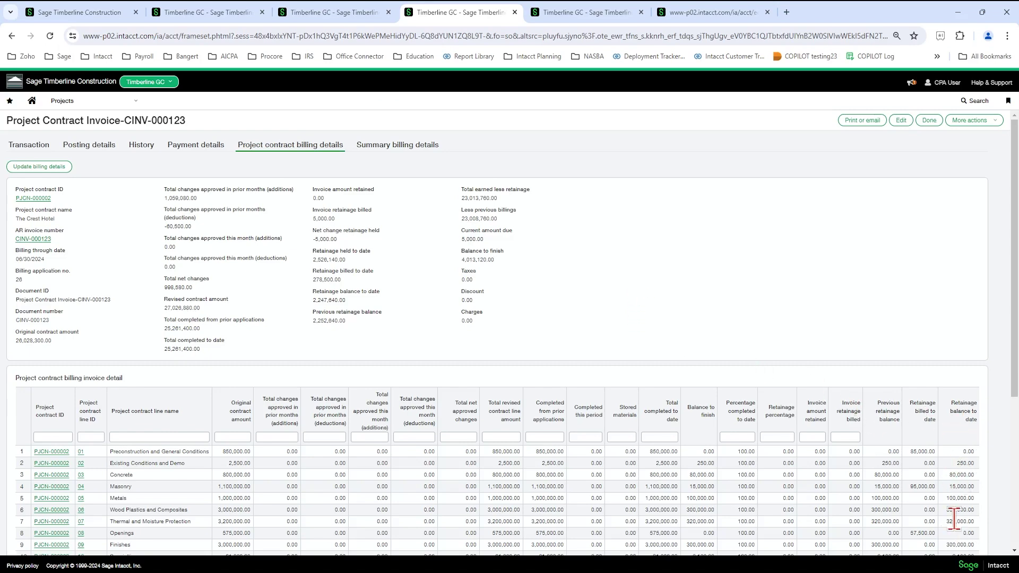
left_click(243, 14)
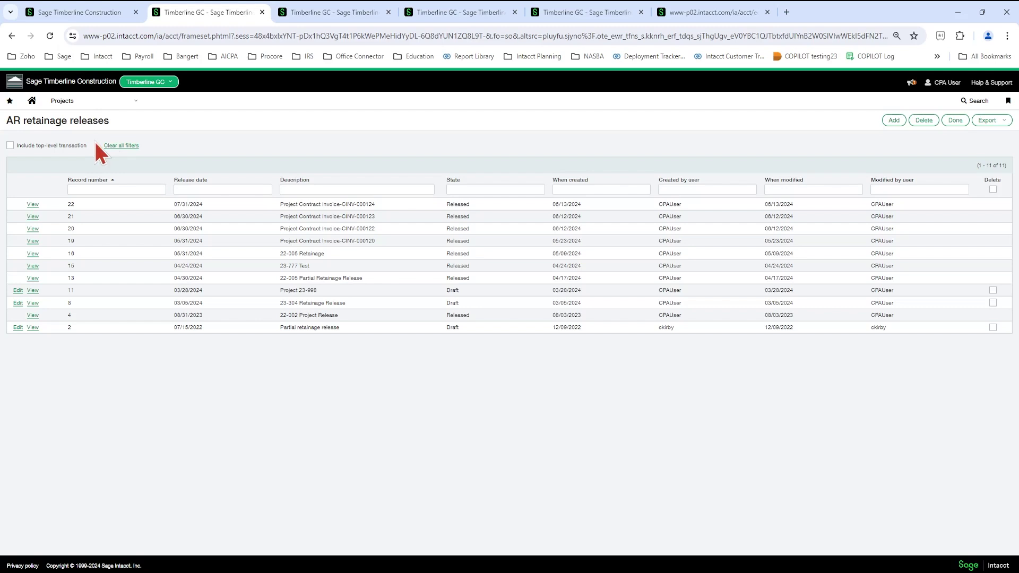
left_click(91, 102)
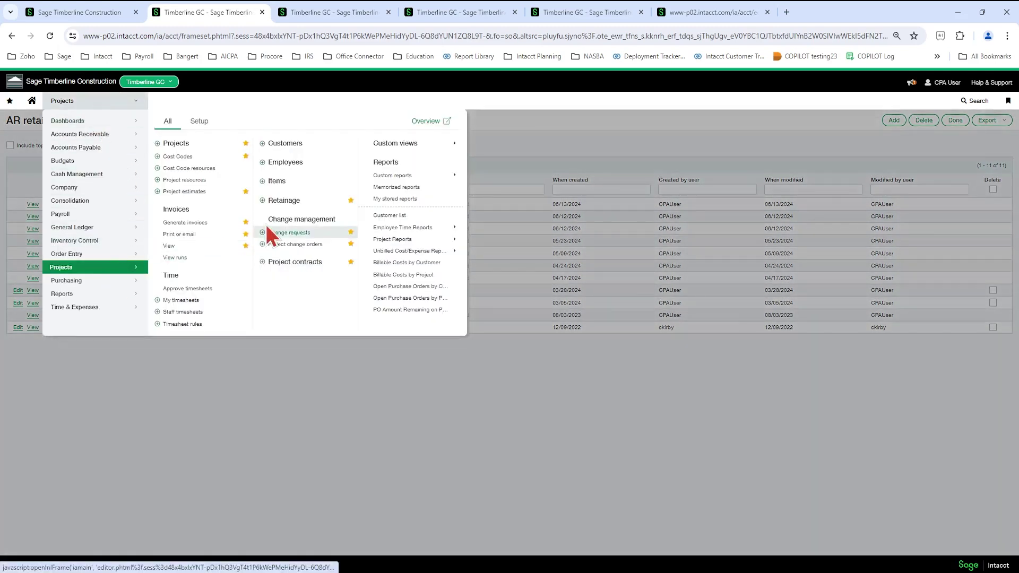
mouse_move(80, 134)
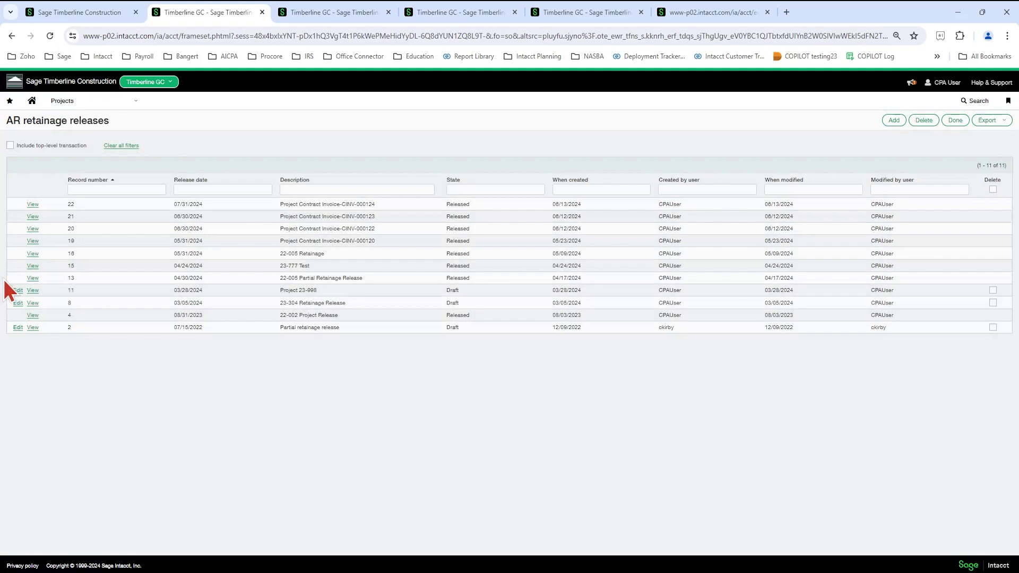
left_click(17, 291)
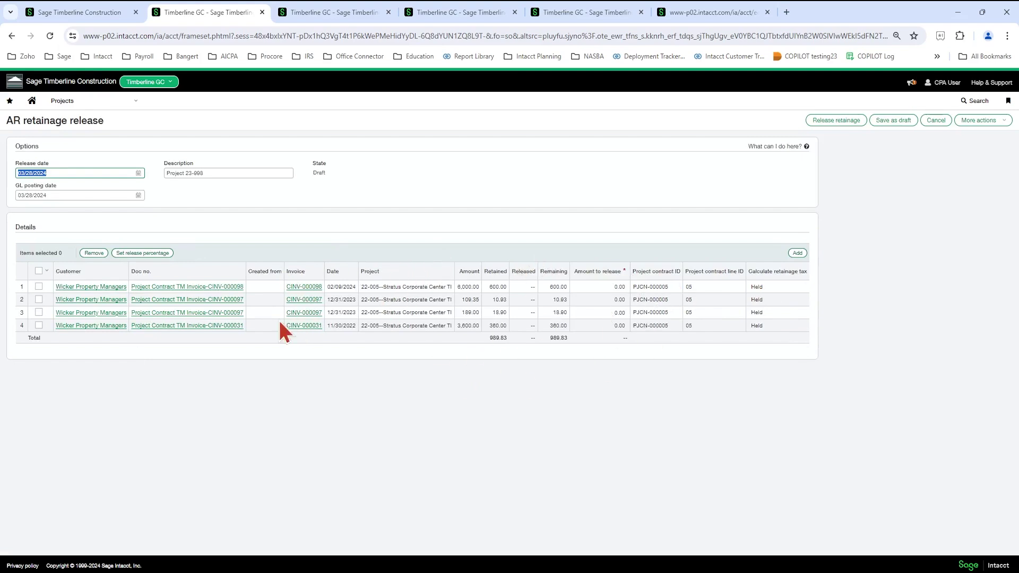
left_click(937, 120)
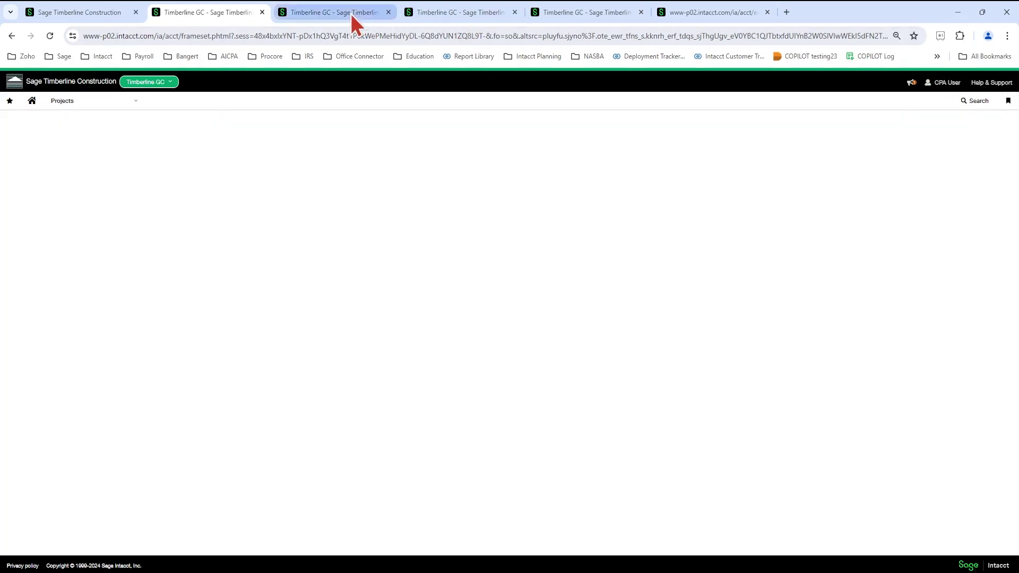
Start a new Generate invoices run from the Projects menu for contract PJCN-000002, The Crest Hotel
left_click(352, 13)
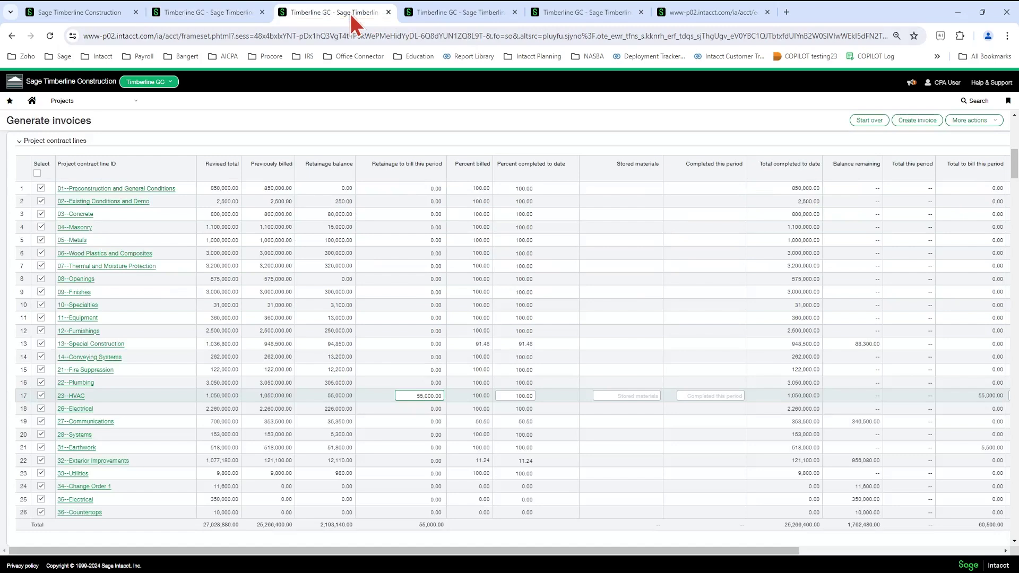
left_click(88, 102)
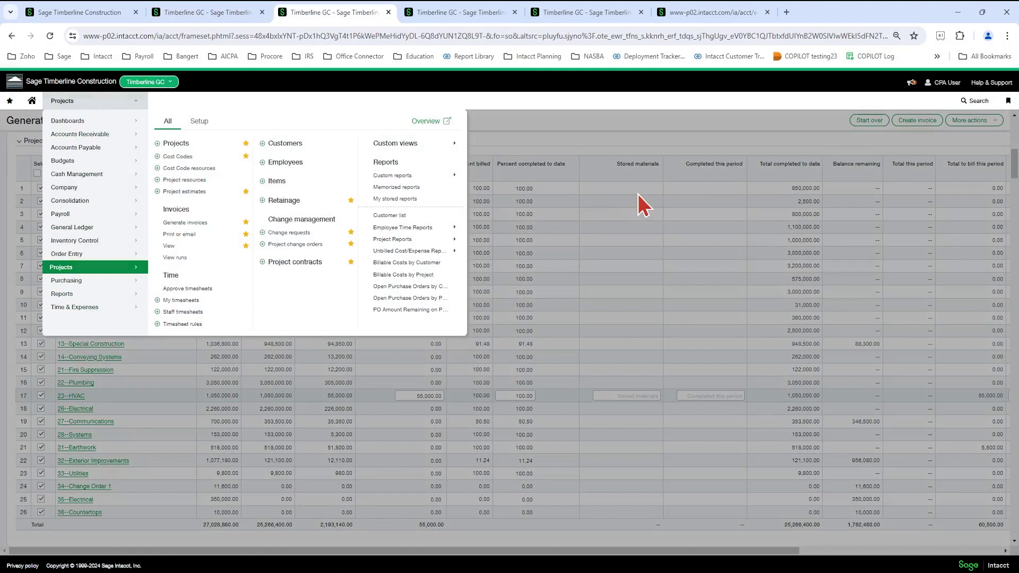
left_click(872, 123)
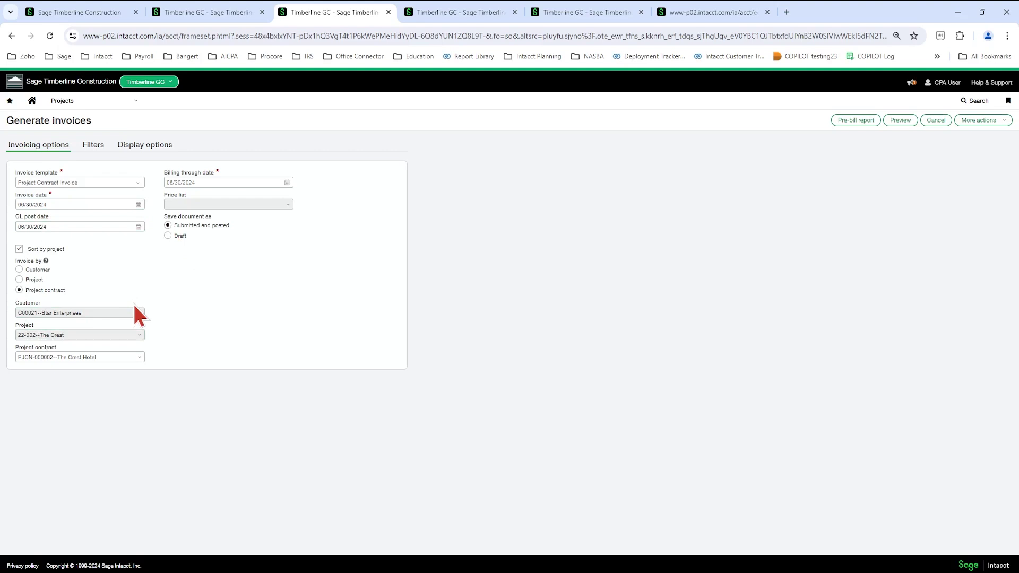
left_click(149, 146)
scroll(122, 414, "down", 2)
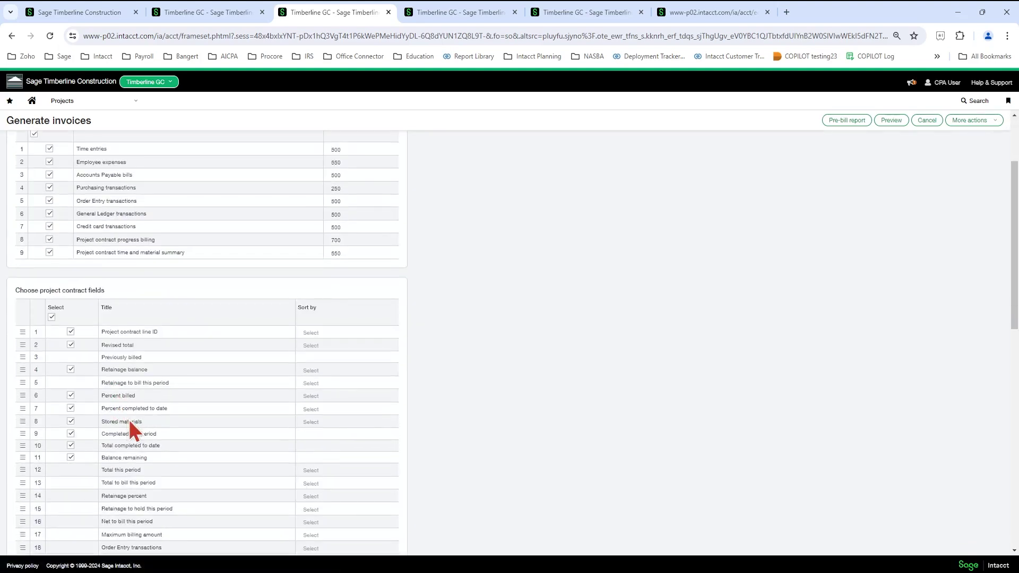
left_click(146, 371)
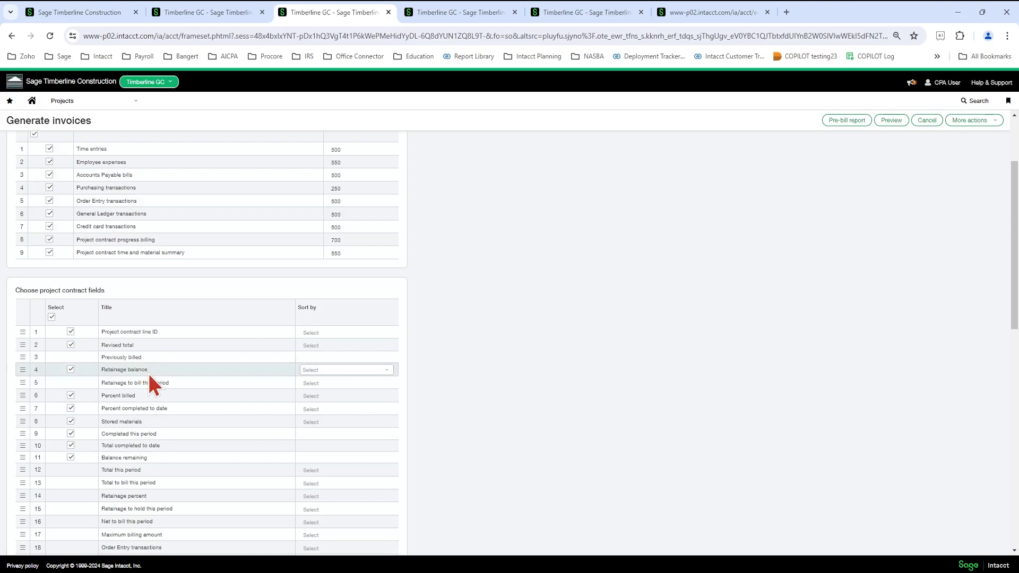
left_click(154, 383)
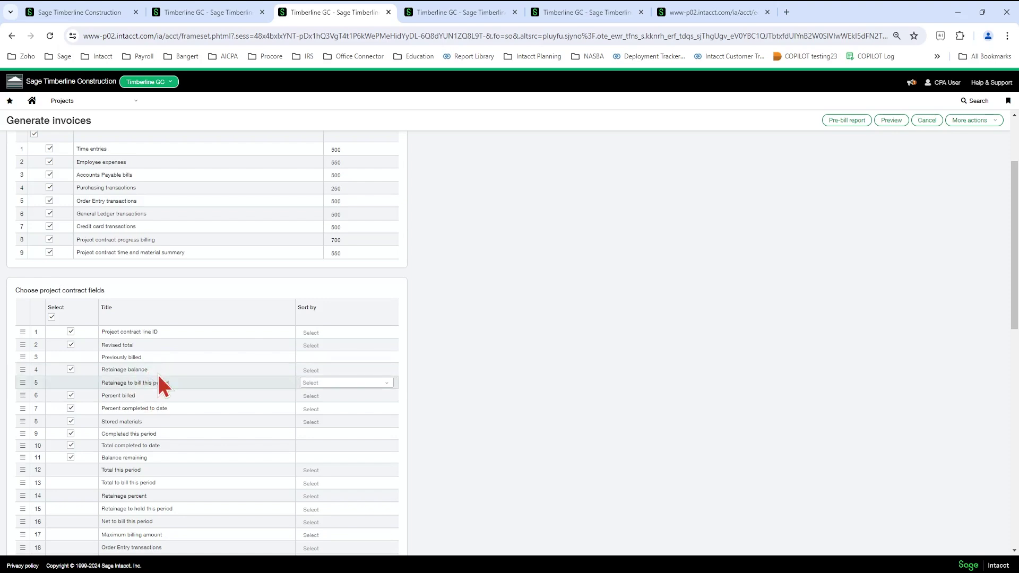
left_click(157, 368)
left_click(159, 381)
left_click_drag(23, 421, 80, 434)
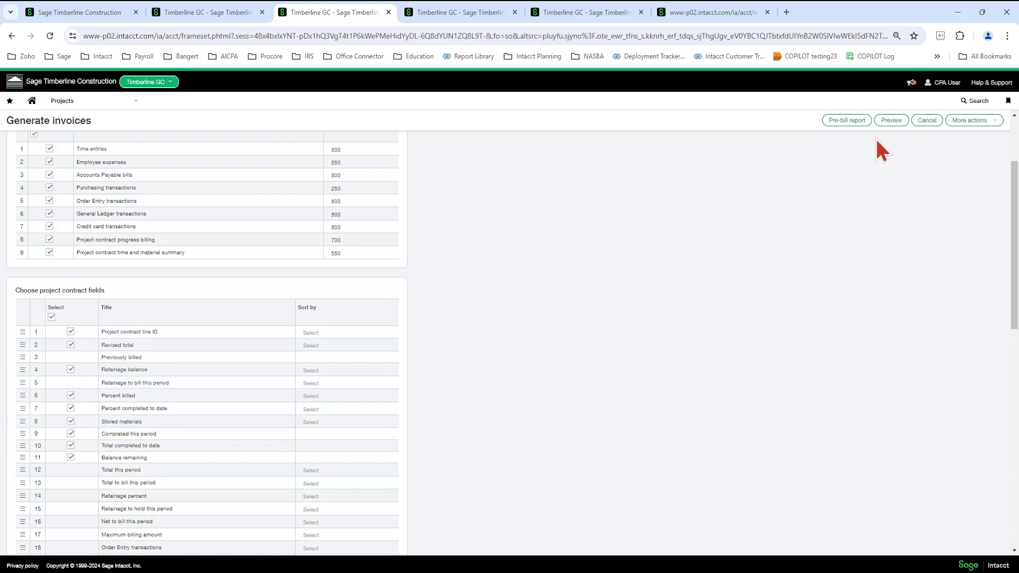
scroll(592, 225, "up", 3)
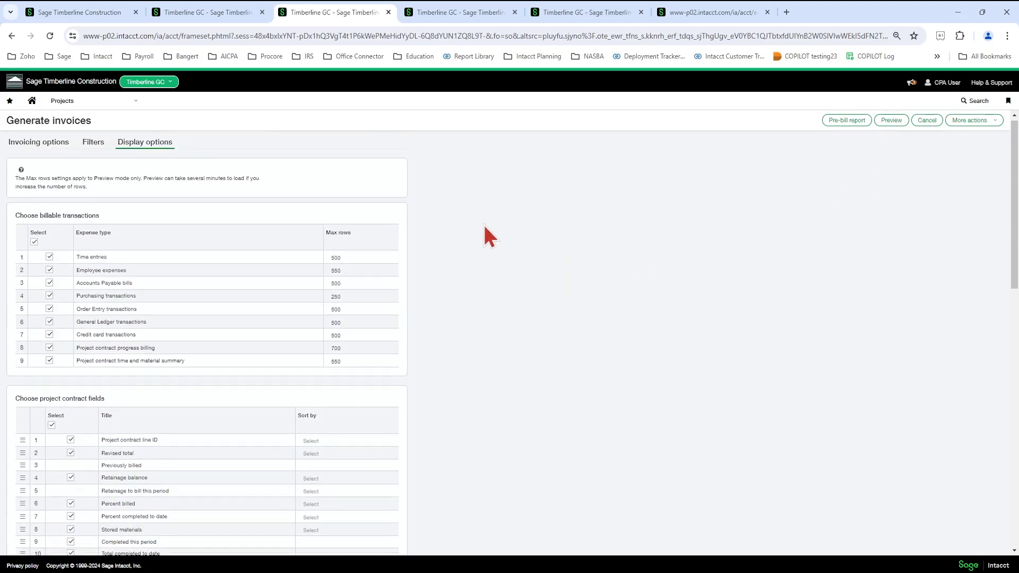
left_click(60, 146)
Preview The Crest Hotel invoice and scroll through its 26 project contract lines
left_click(900, 121)
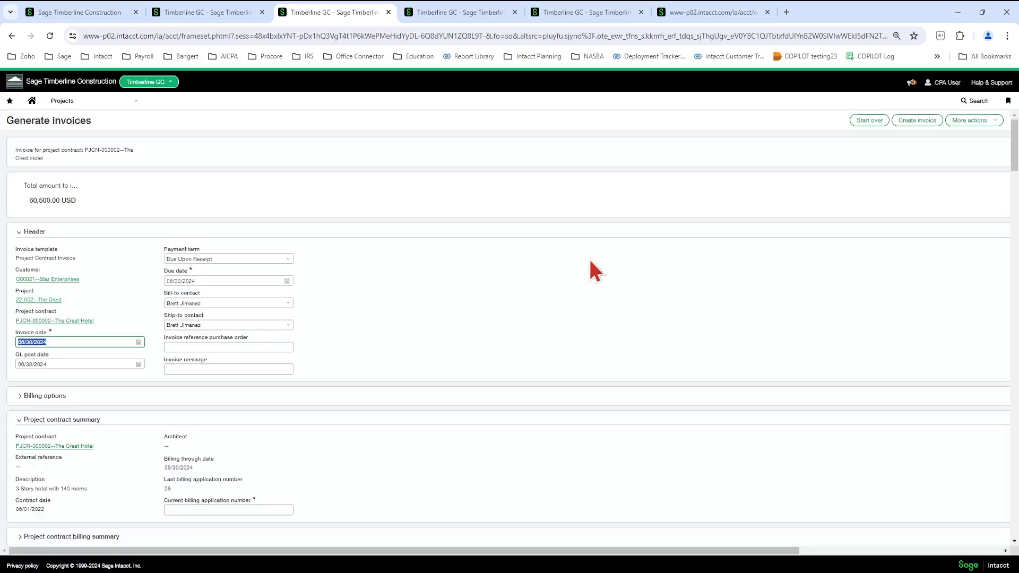
scroll(589, 257, "down", 3)
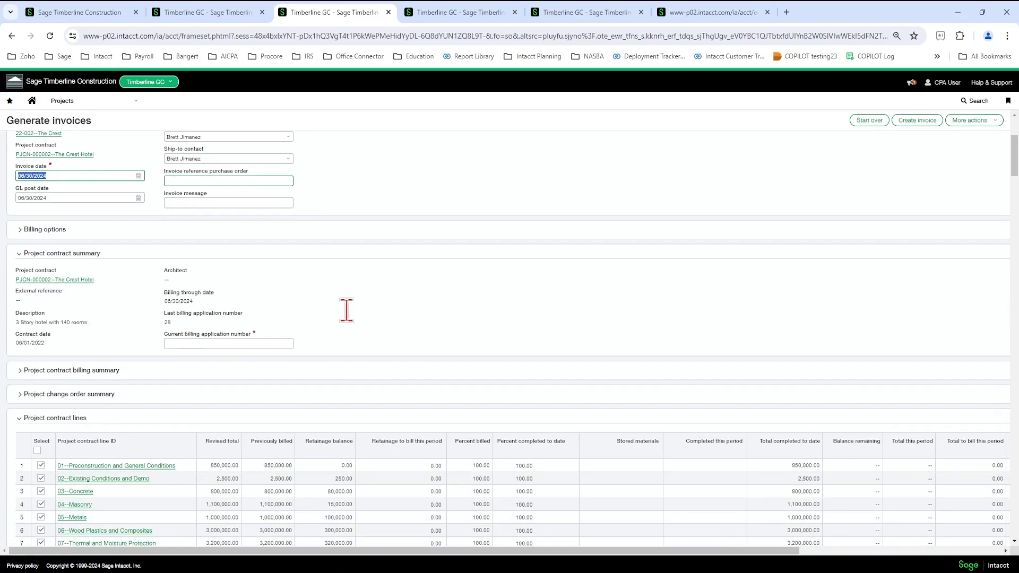
scroll(432, 327, "down", 4)
scroll(432, 326, "down", 2)
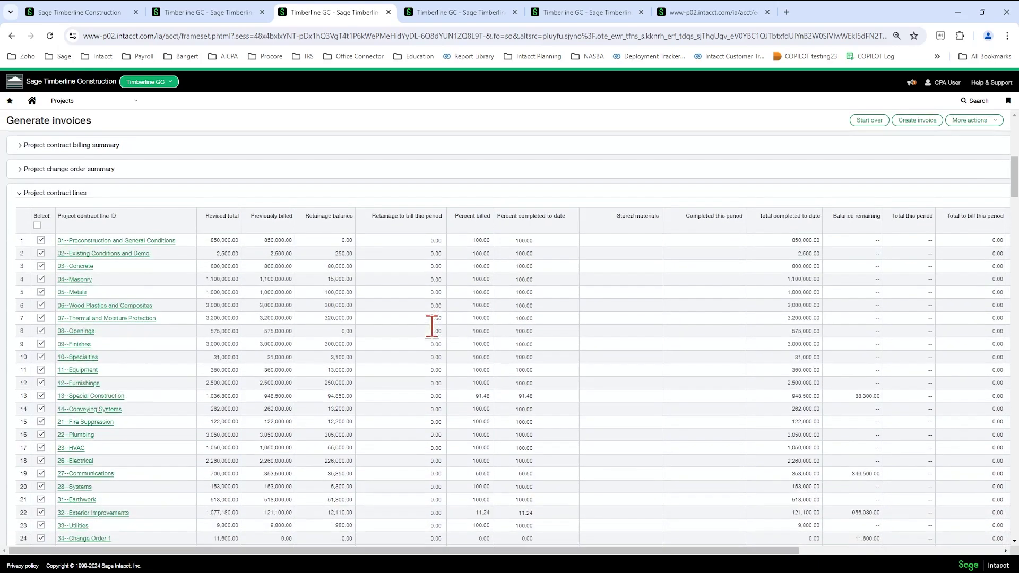
scroll(409, 269, "up", 1)
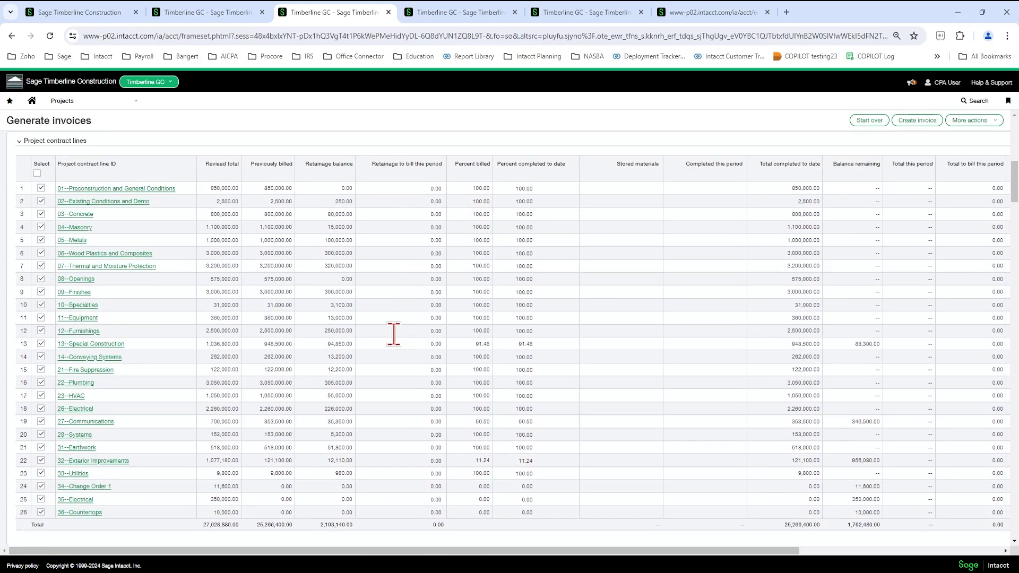
Enter 250,000 for 12--Furnishings and .5 for 22--Plumbing in Retainage to bill this period
left_click(424, 332)
left_click(420, 382)
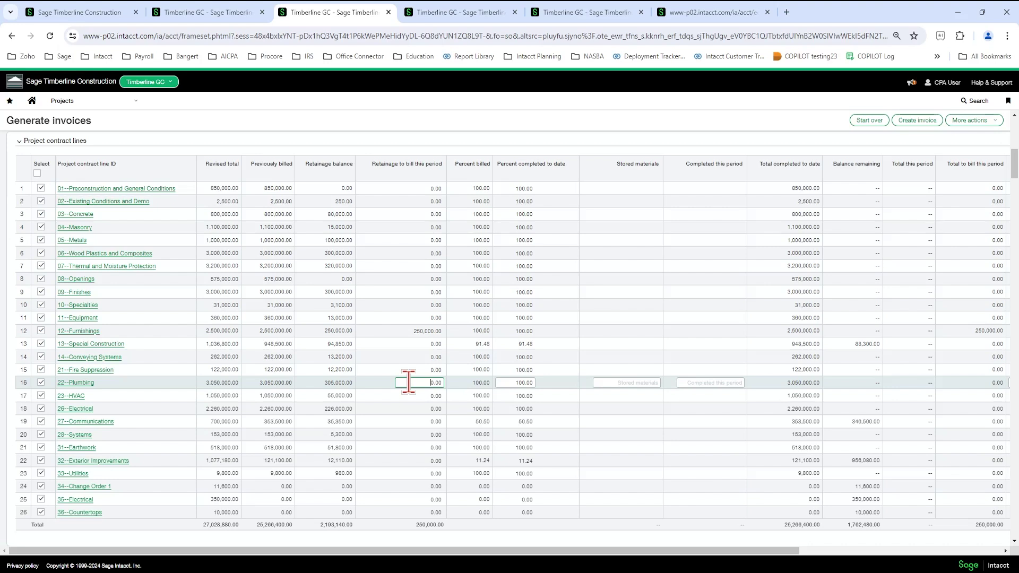
type("305000")
key("ctrl+a")
key("BackSpace")
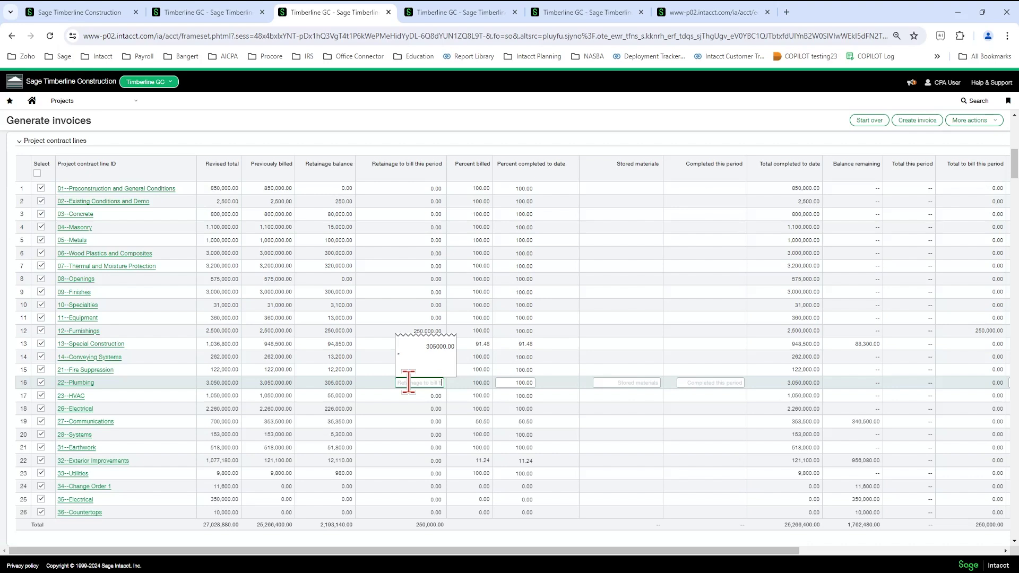
type(".5")
left_click(663, 121)
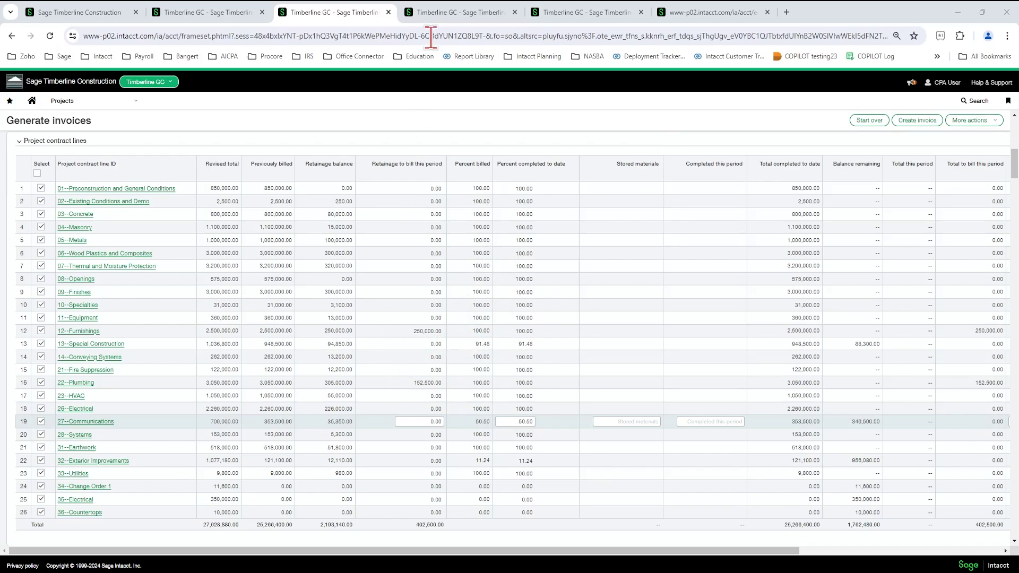
Reload the Delivery report with form resubmission and maximize the AIA Retainage Billing PDF window
left_click(431, 12)
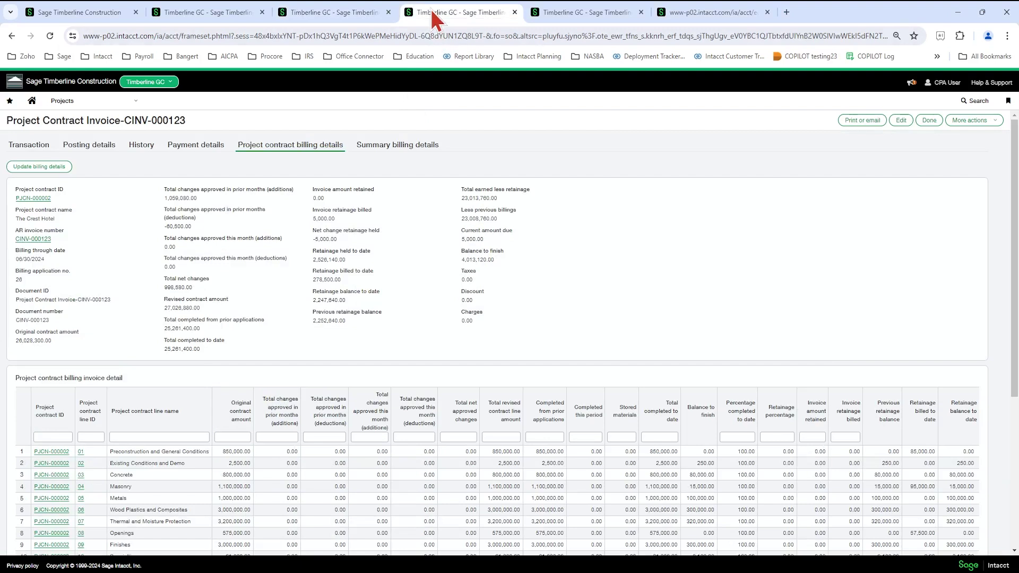
left_click(564, 10)
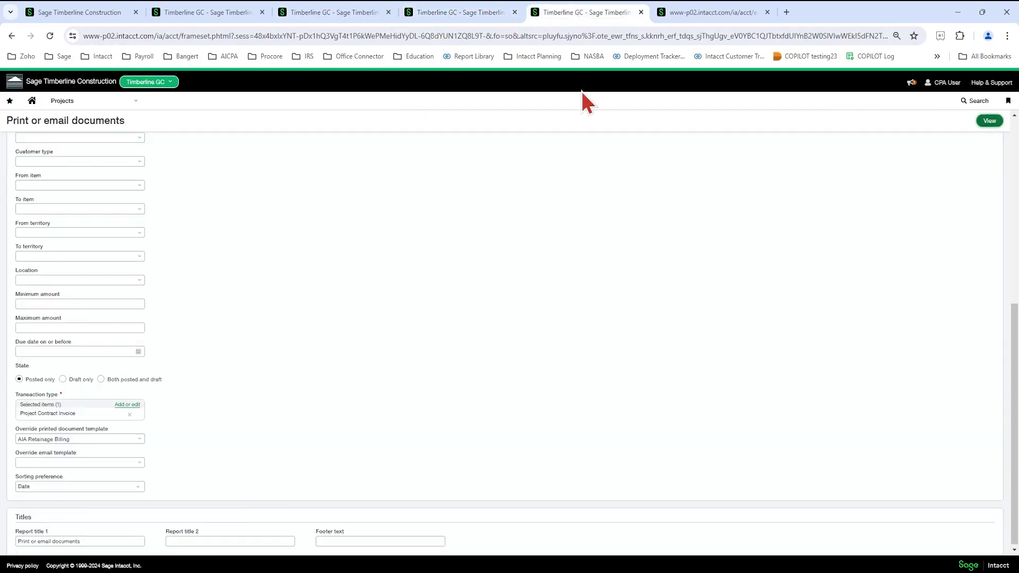
left_click(695, 12)
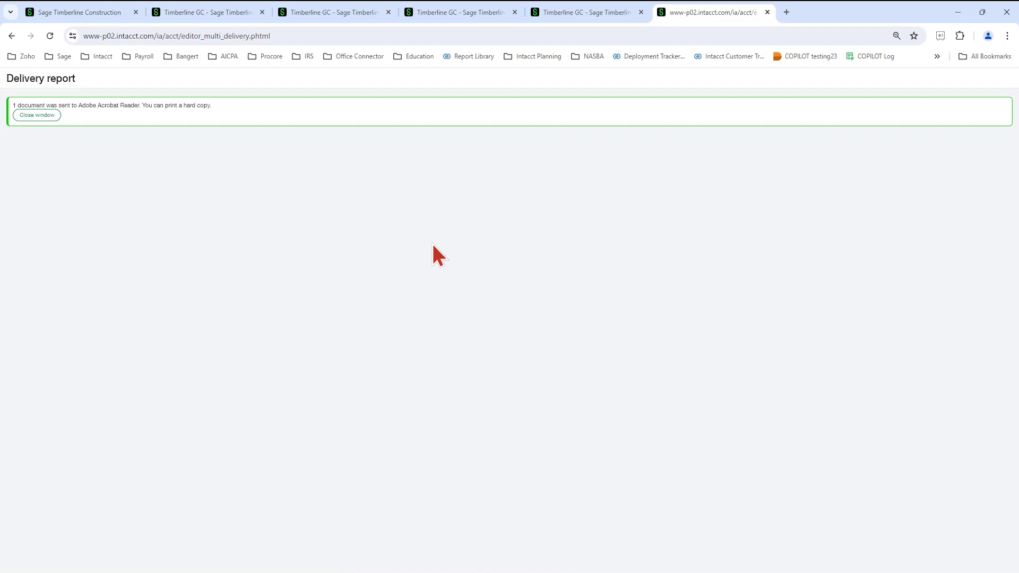
key("F5")
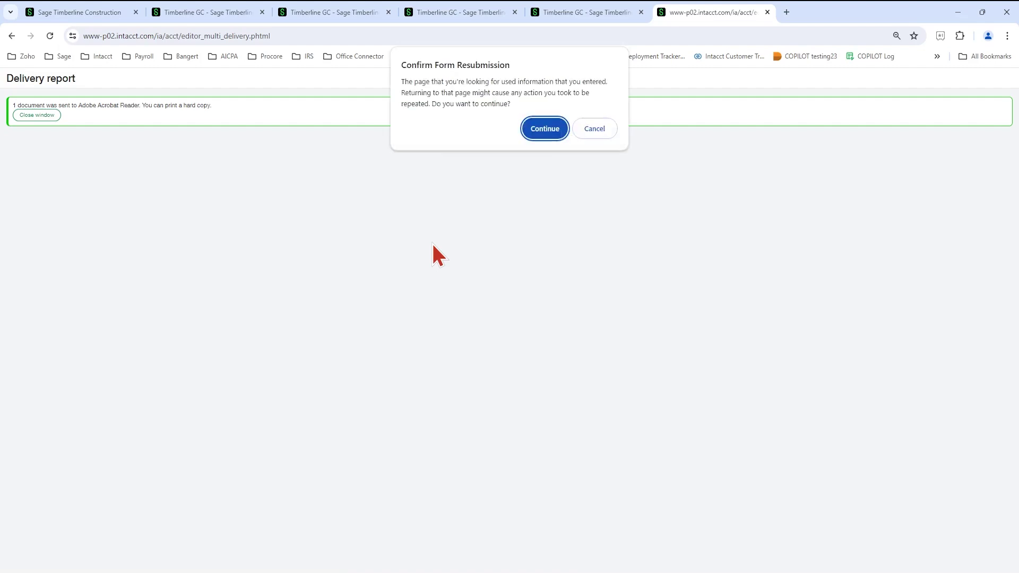
left_click(559, 128)
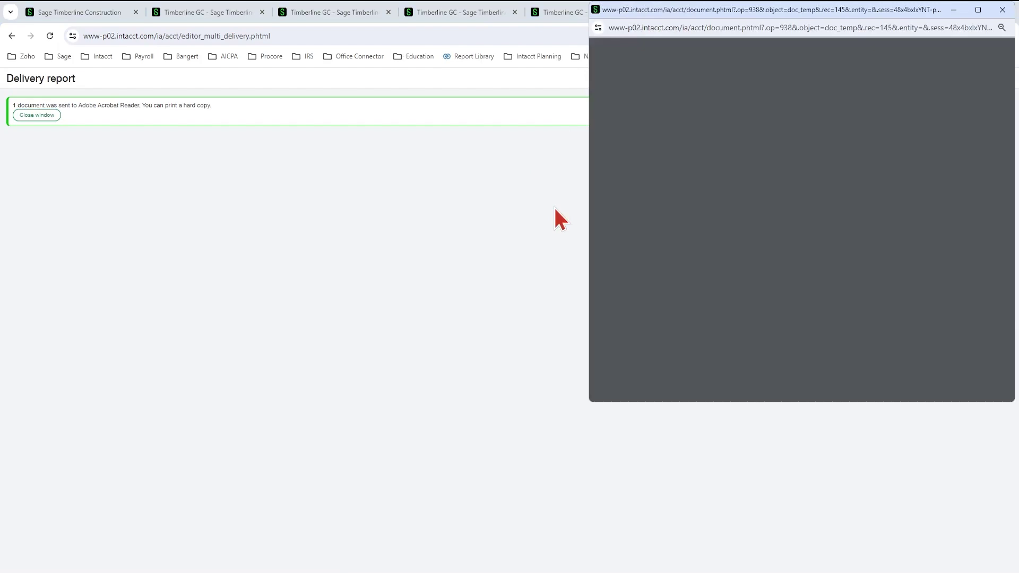
left_click(978, 10)
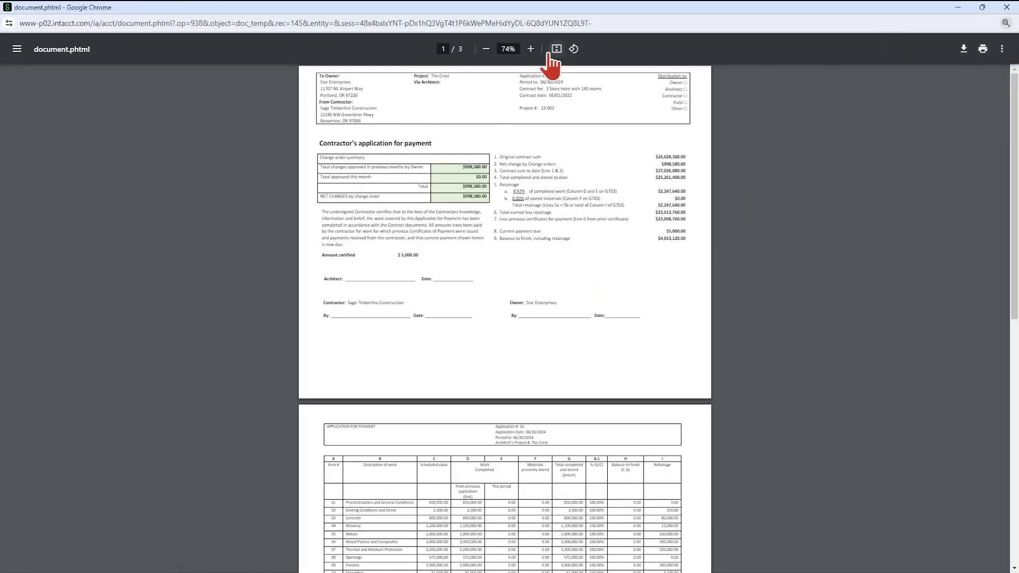
Zoom the AIA form PDF to 125% and bring up the page 2 continuation sheet
left_click(530, 49)
left_click(530, 49)
left_click(530, 48)
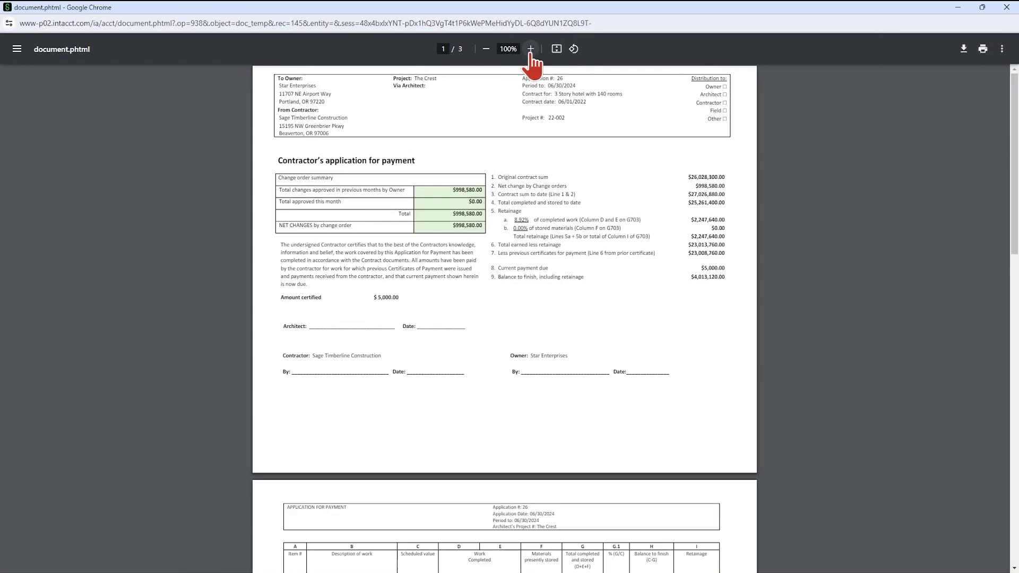
left_click(530, 48)
left_click(530, 48)
left_click(530, 48)
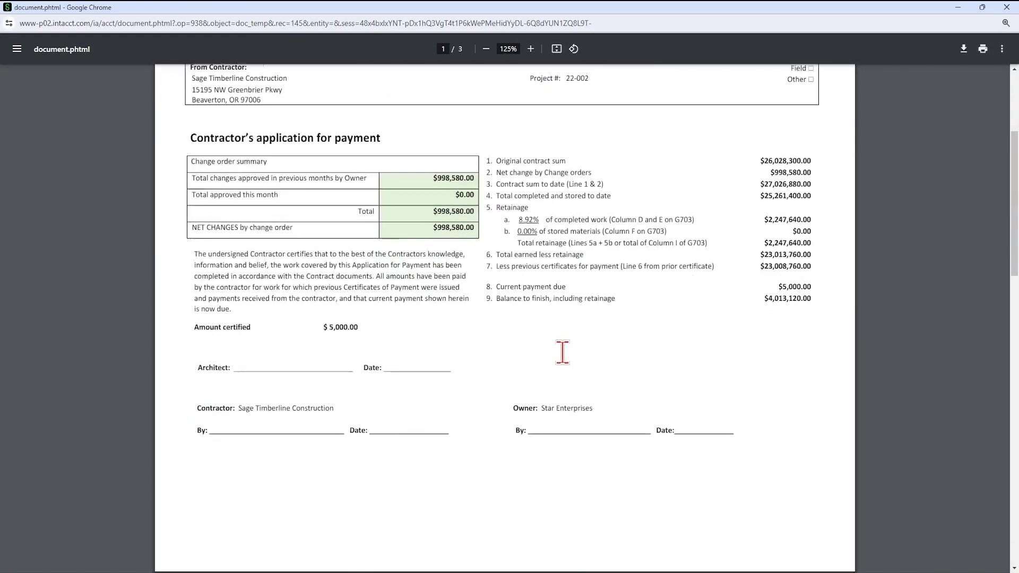
scroll(562, 352, "down", 12)
scroll(563, 352, "up", 3)
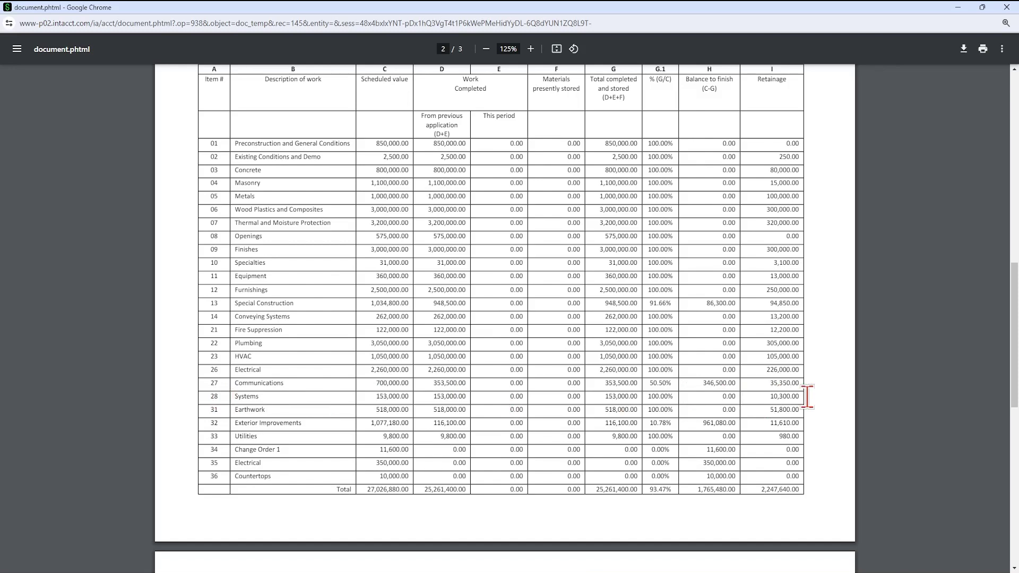
Highlight the Systems line's 10,300.00 retainage and 153,000.00 completed total, then minimize the PDF
left_click_drag(768, 397, 802, 397)
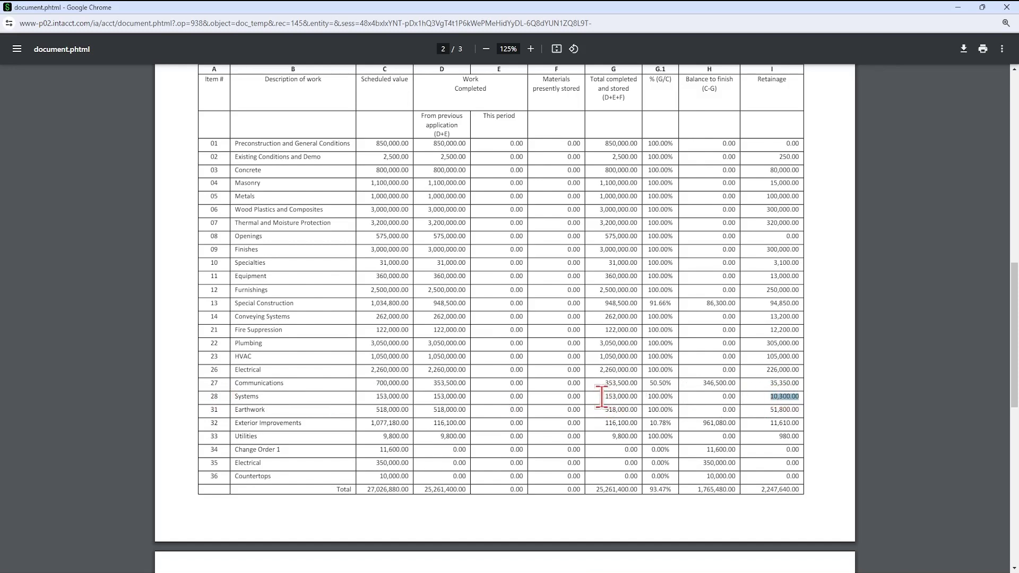
left_click_drag(604, 397, 650, 398)
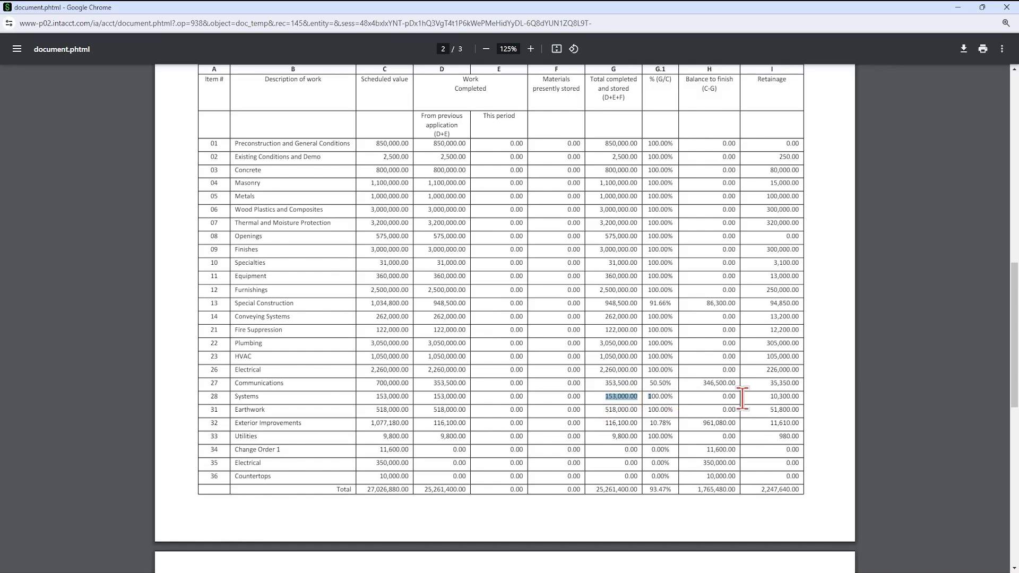
scroll(742, 398, "up", 1)
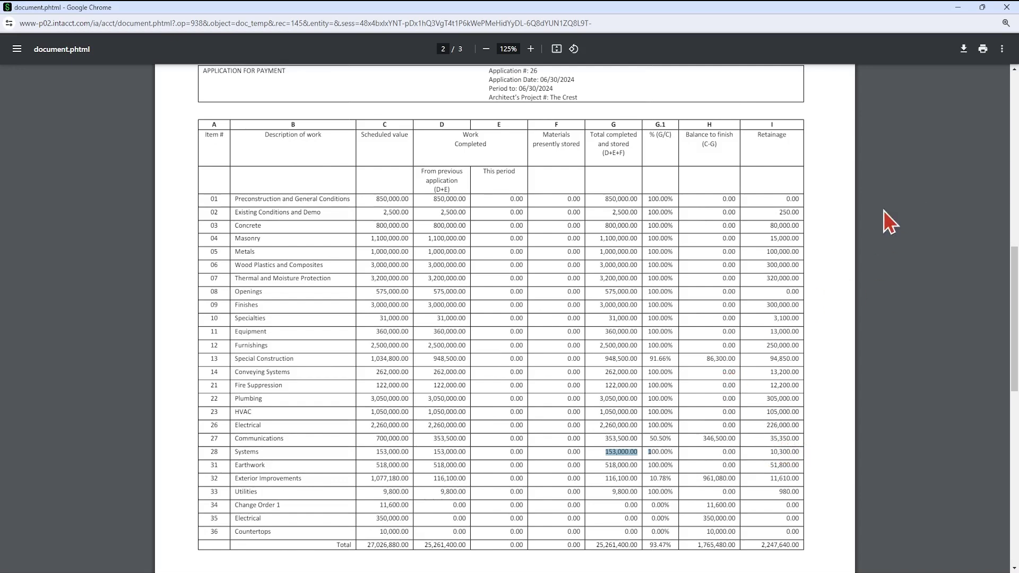
left_click(958, 8)
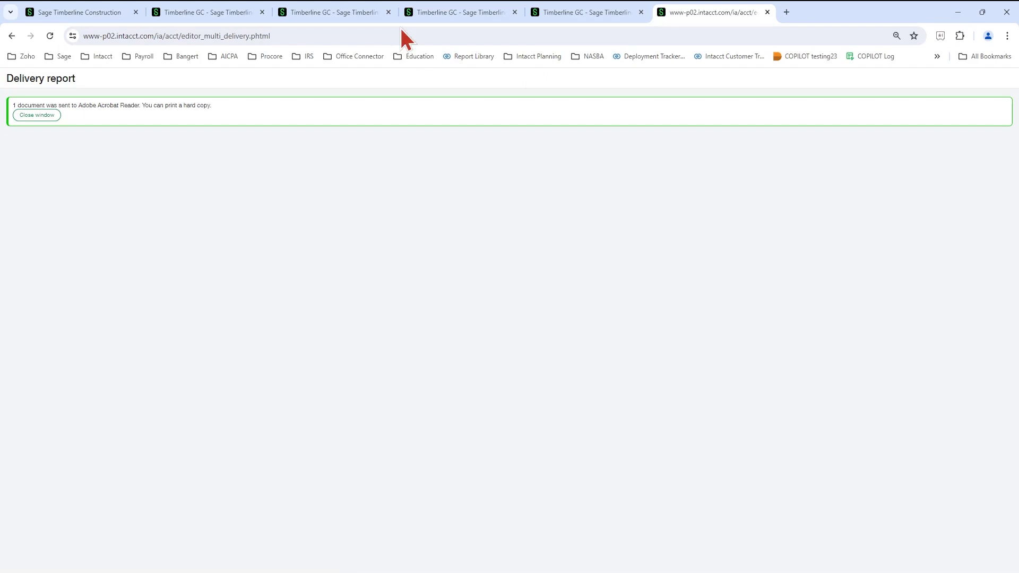
On CINV-000123's billing detail, highlight the Systems row's previous retainage balance and 5,000.00 retainage billed
left_click(422, 14)
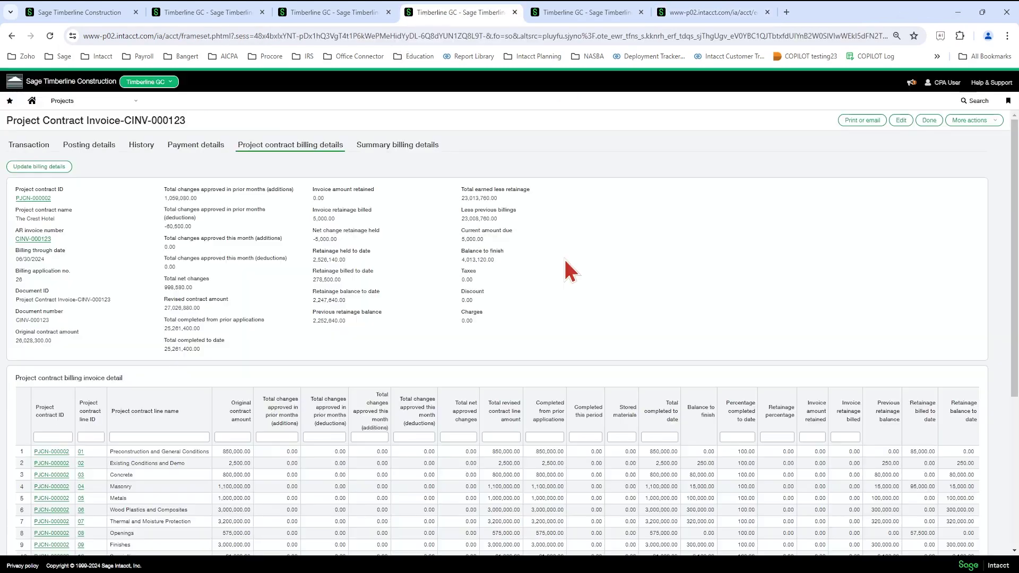
scroll(564, 266, "down", 5)
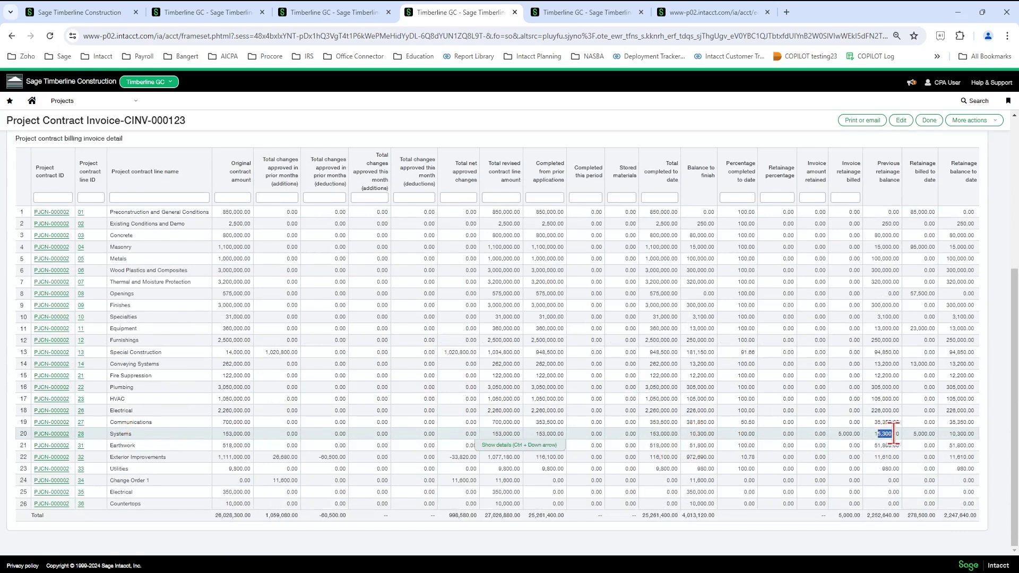
left_click_drag(898, 433, 877, 434)
left_click(811, 447)
left_click_drag(911, 433, 993, 447)
left_click(895, 431)
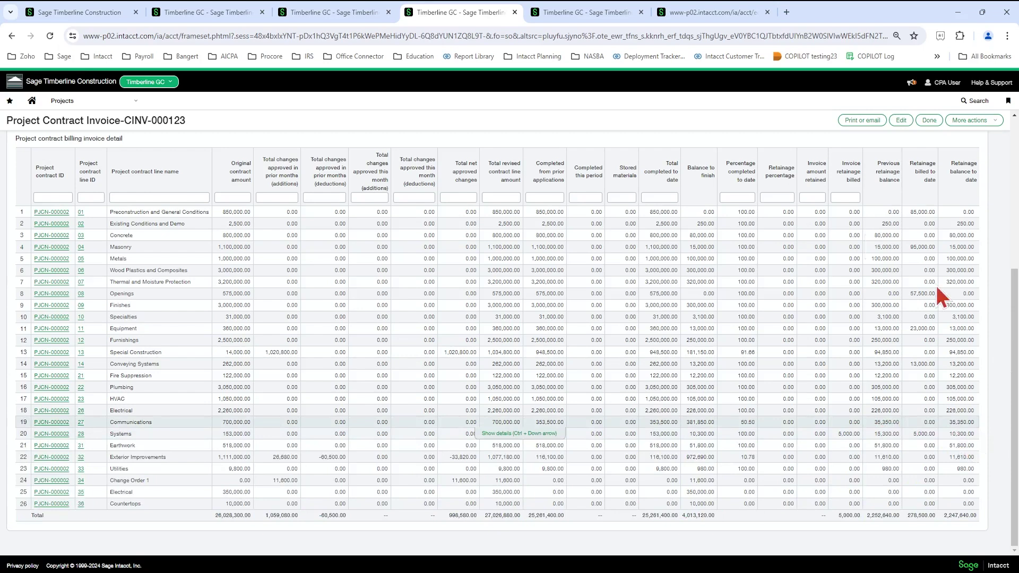
Return to the AIA form PDF and zoom it to 125%
left_click(687, 14)
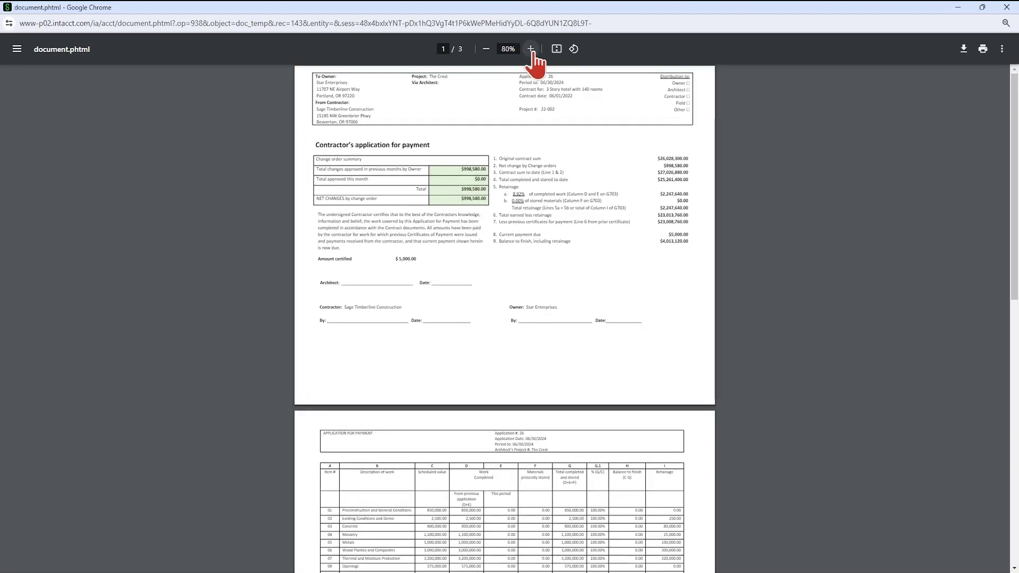
left_click(531, 50)
left_click(531, 49)
left_click(530, 50)
left_click(531, 49)
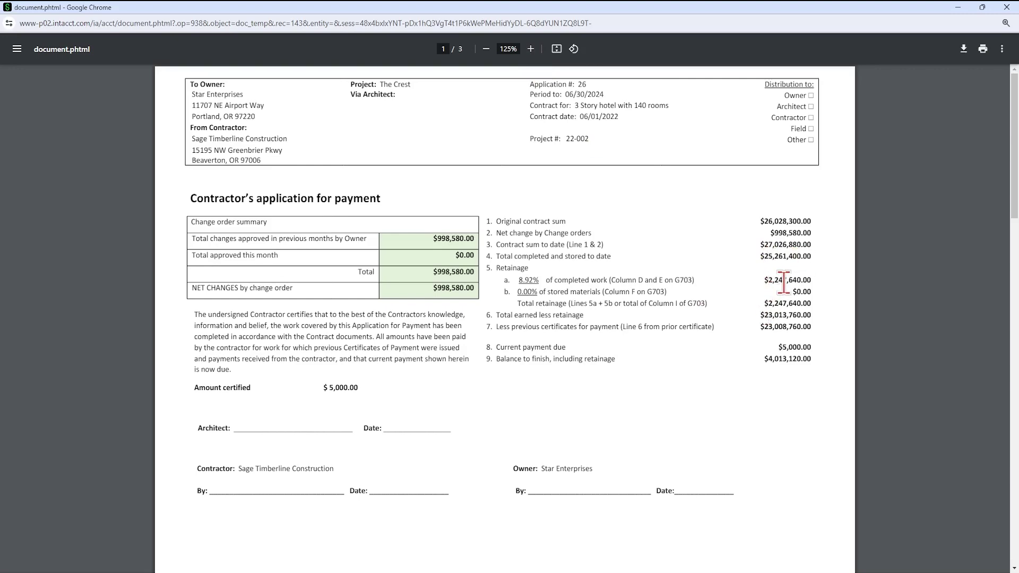
scroll(763, 408, "down", 15)
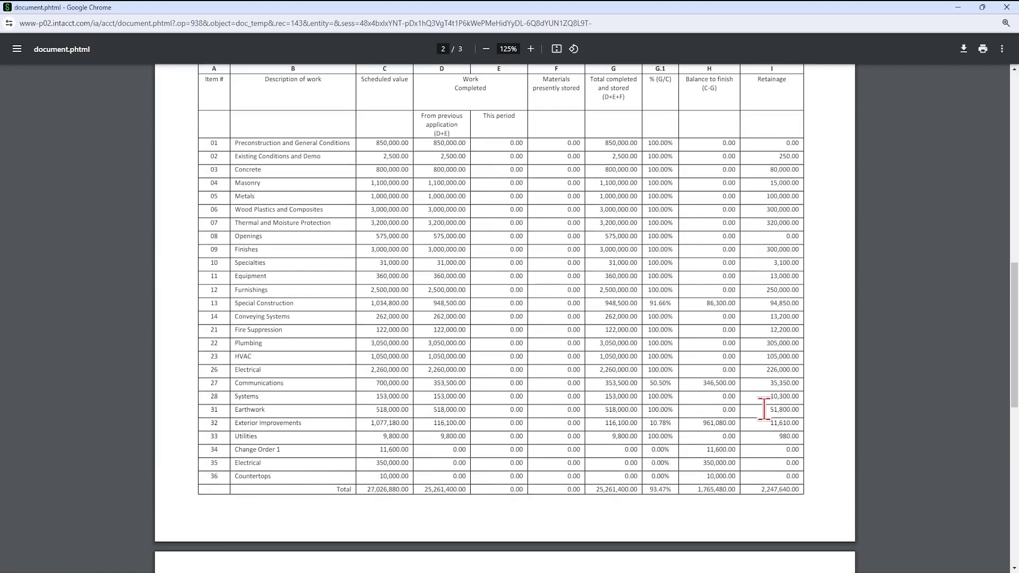
scroll(763, 409, "down", 3)
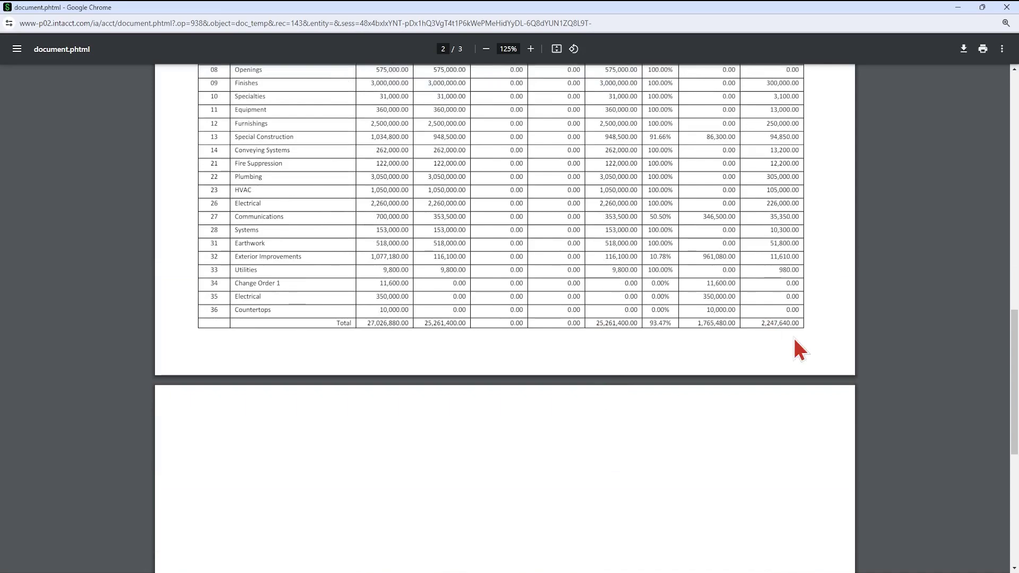
scroll(668, 318, "up", 18)
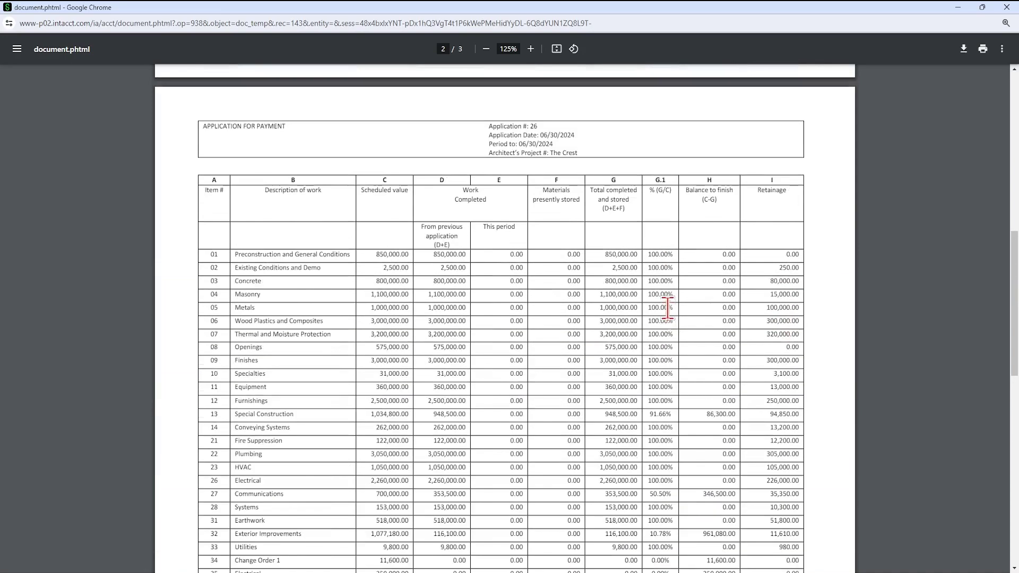
scroll(731, 306, "up", 2)
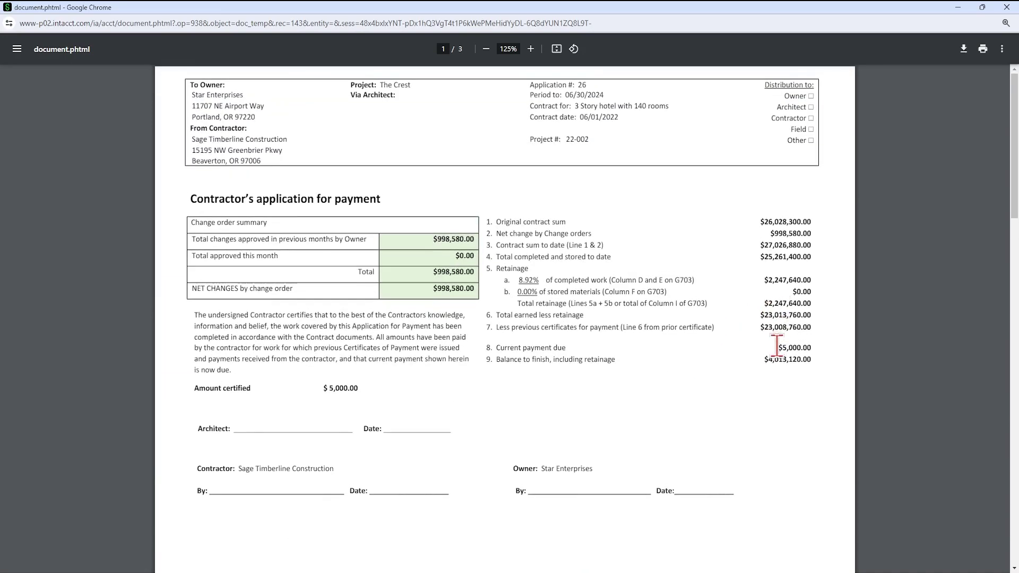
Highlight the current payment due and line 7's previous certificates amount on page 1
left_click_drag(776, 346, 812, 348)
left_click(759, 388)
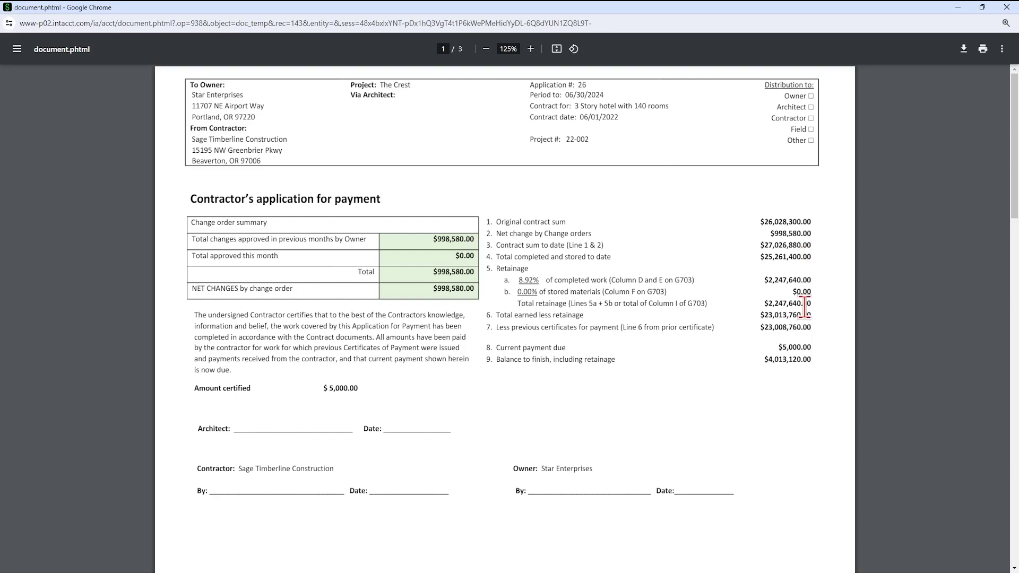
left_click_drag(759, 328, 812, 328)
left_click(781, 346)
Scroll to the continuation sheet totals: 2,247,640.00 retainage on 27,026,880.00 scheduled
scroll(636, 393, "down", 1)
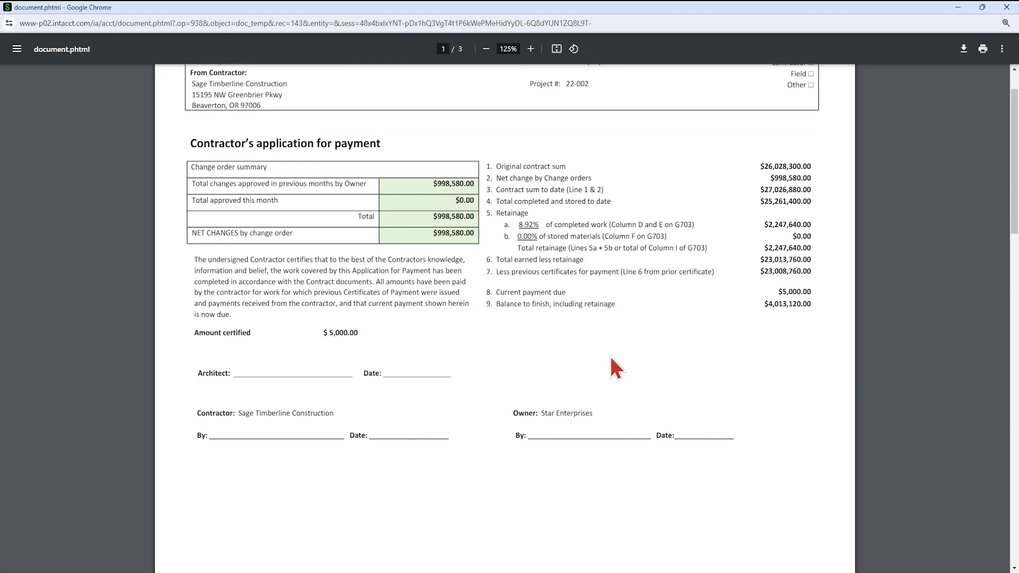
scroll(609, 354, "down", 8)
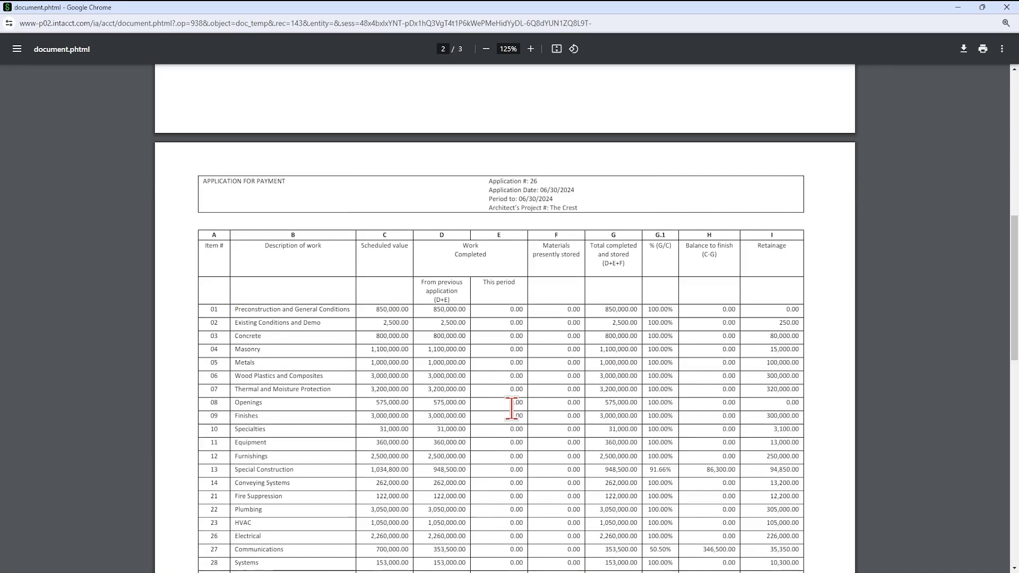
scroll(515, 414, "down", 6)
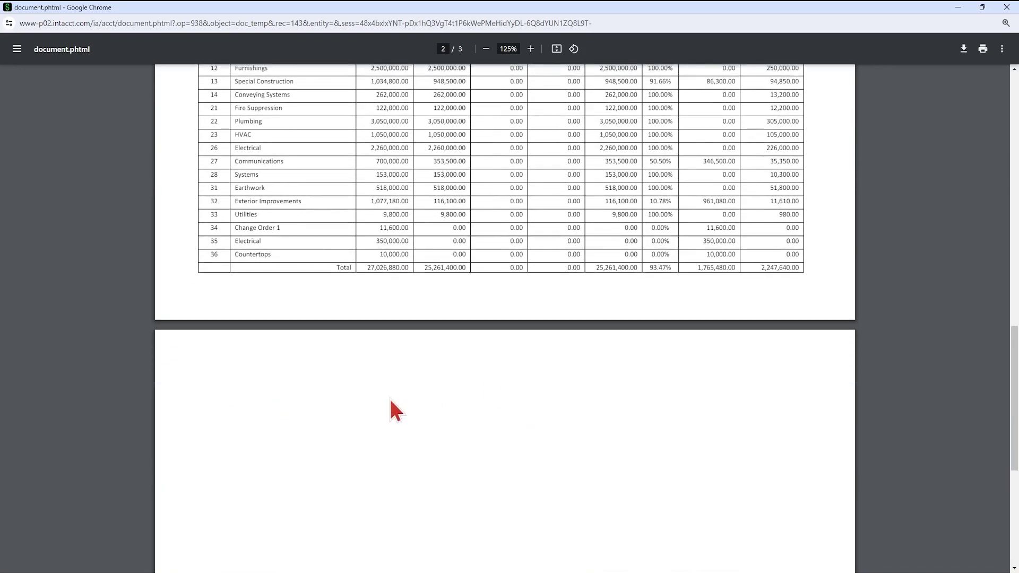
scroll(392, 398, "up", 5)
scroll(392, 389, "up", 4)
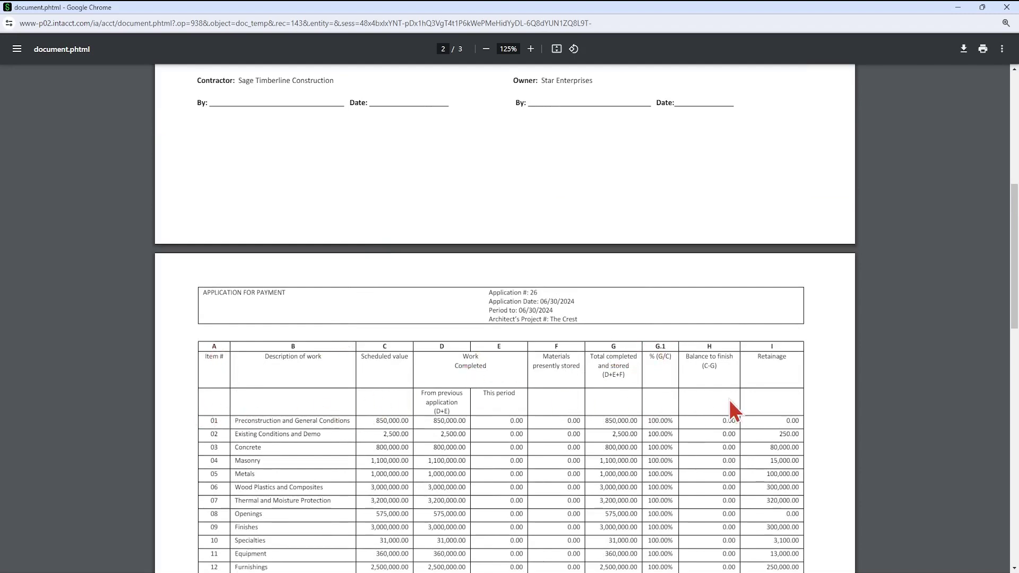
scroll(729, 400, "down", 3)
scroll(729, 400, "down", 1)
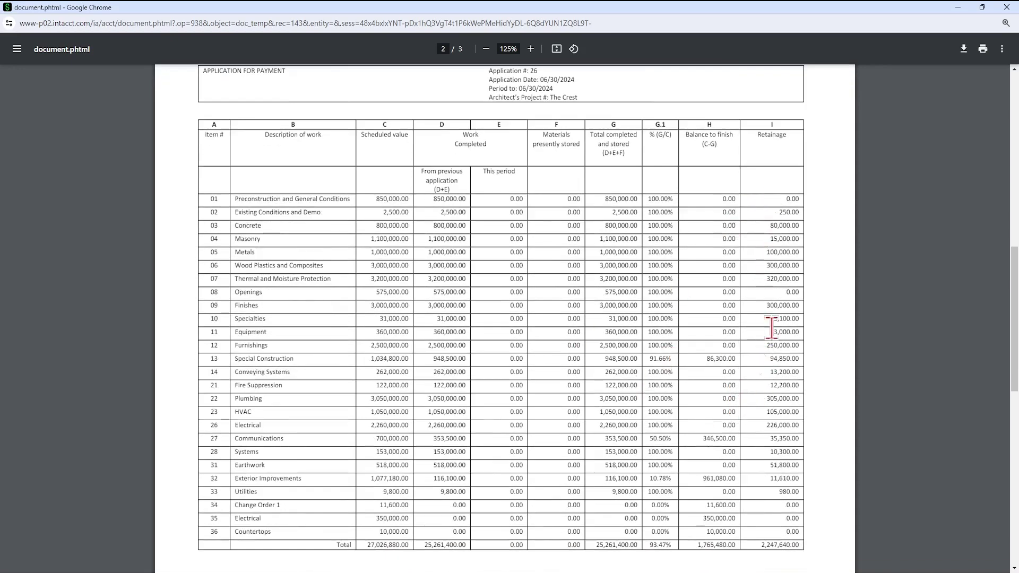
Minimize the PDF, restart Generate invoices, and show display options listing nine billable transaction types with max rows
left_click(959, 9)
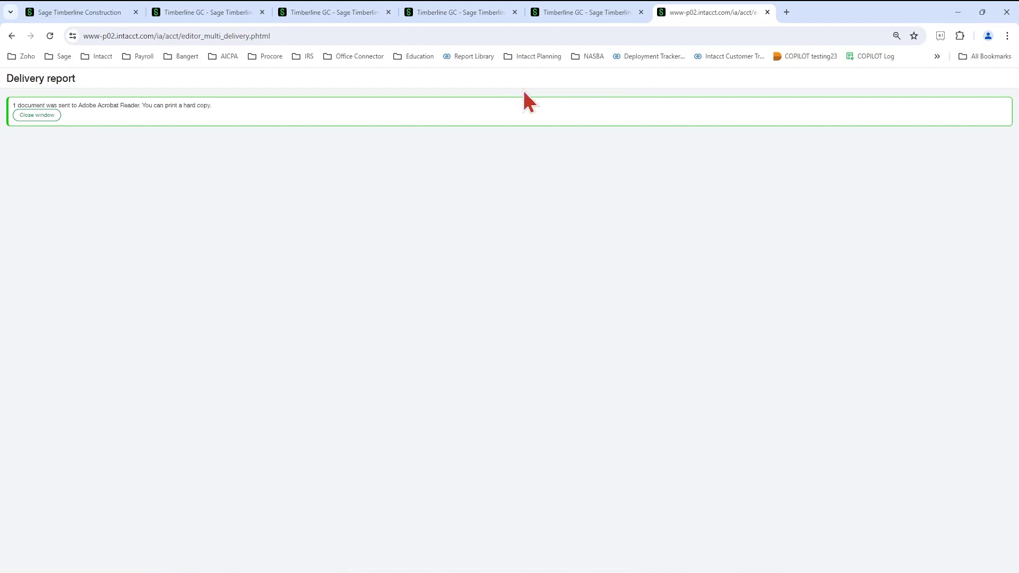
left_click(228, 14)
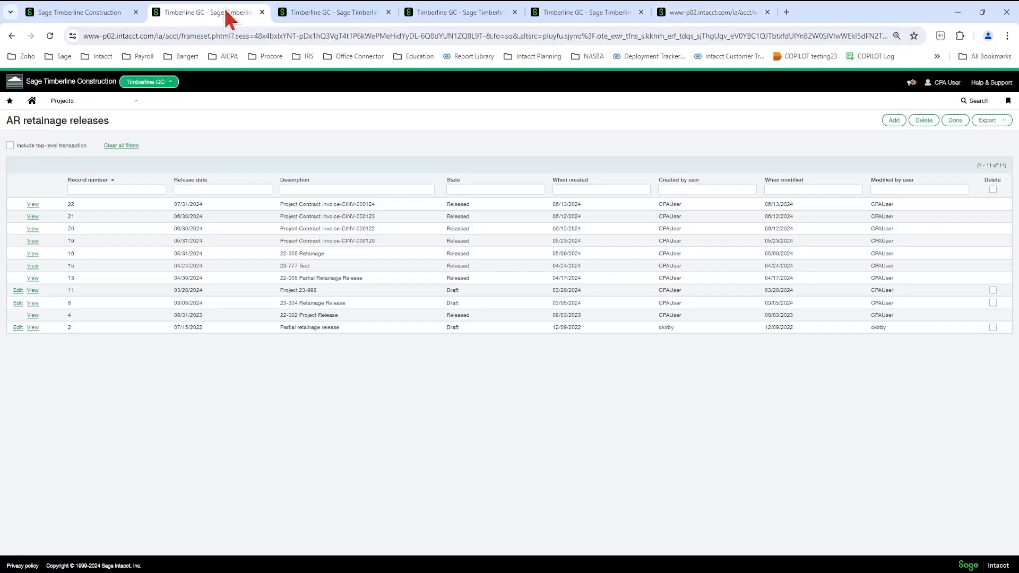
left_click(303, 14)
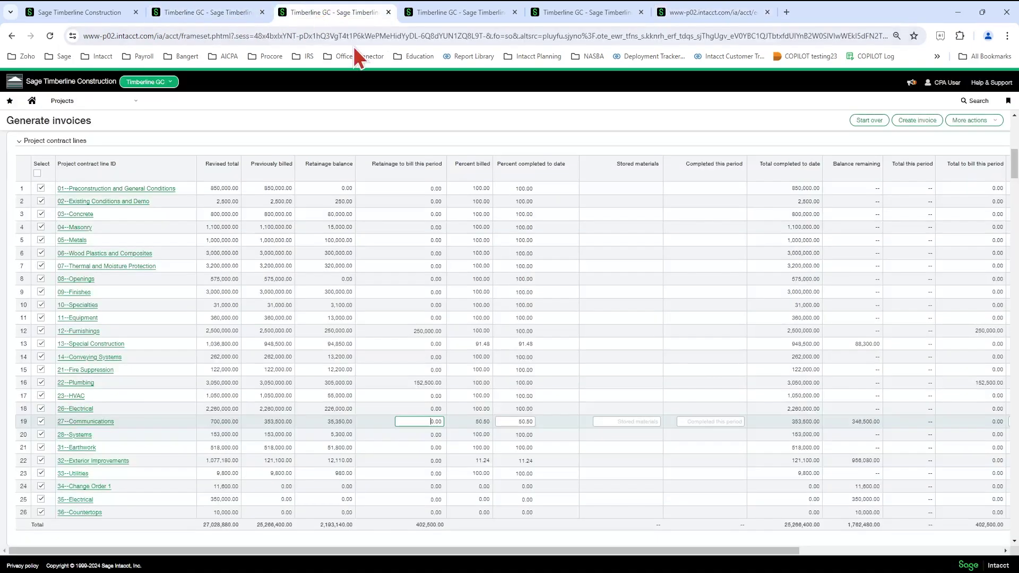
left_click(859, 118)
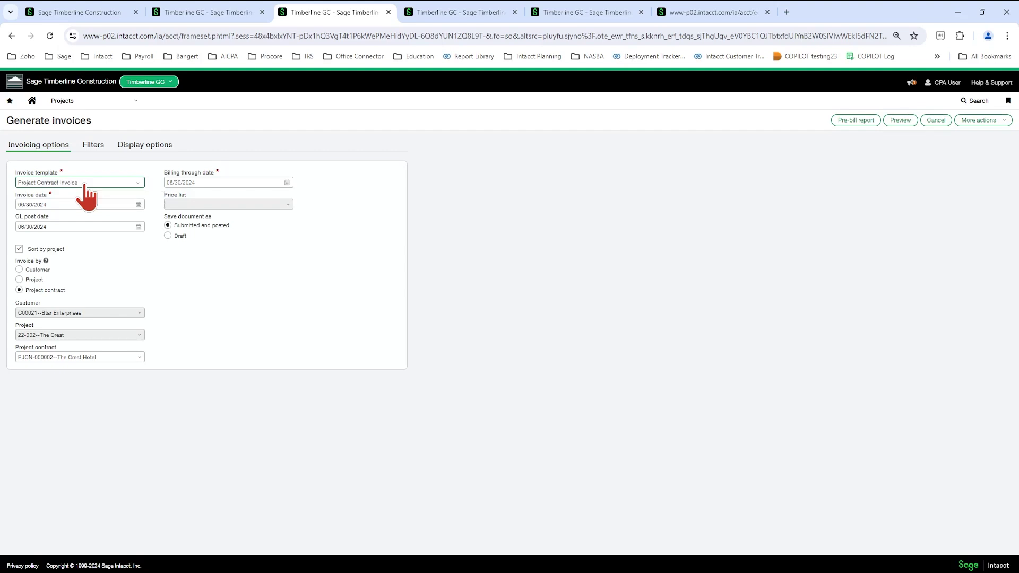
left_click(152, 147)
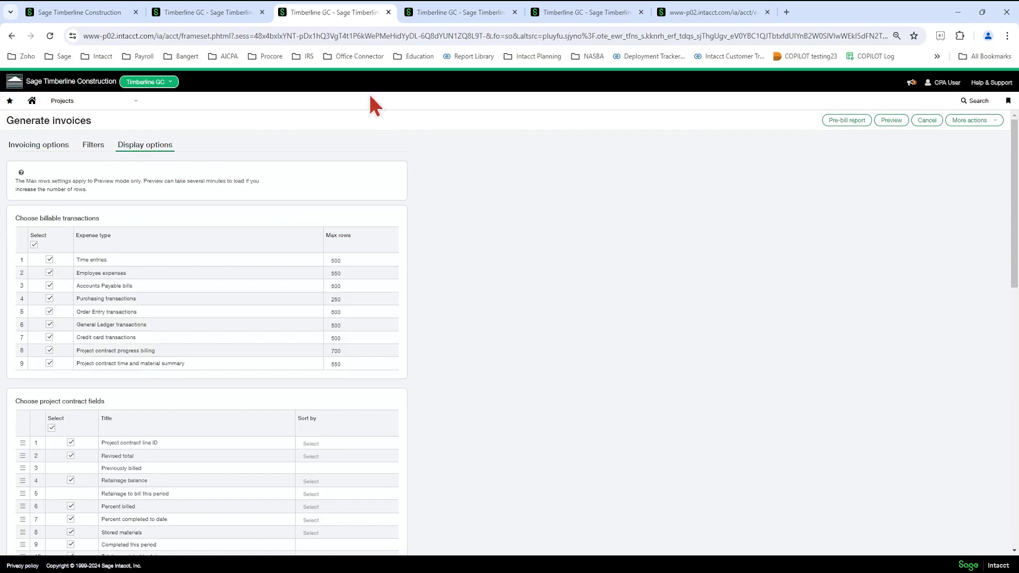
left_click(446, 16)
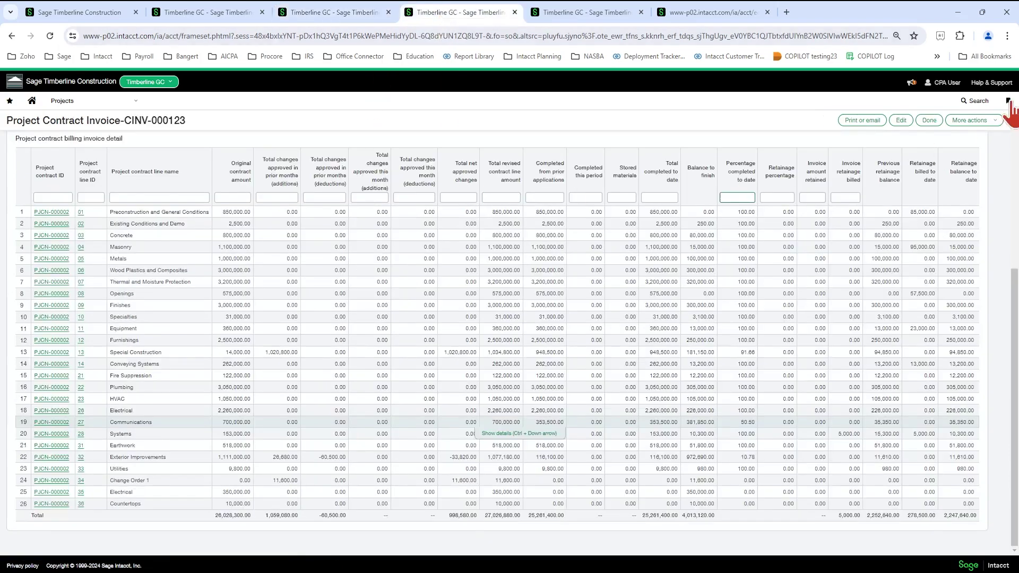
left_click(970, 120)
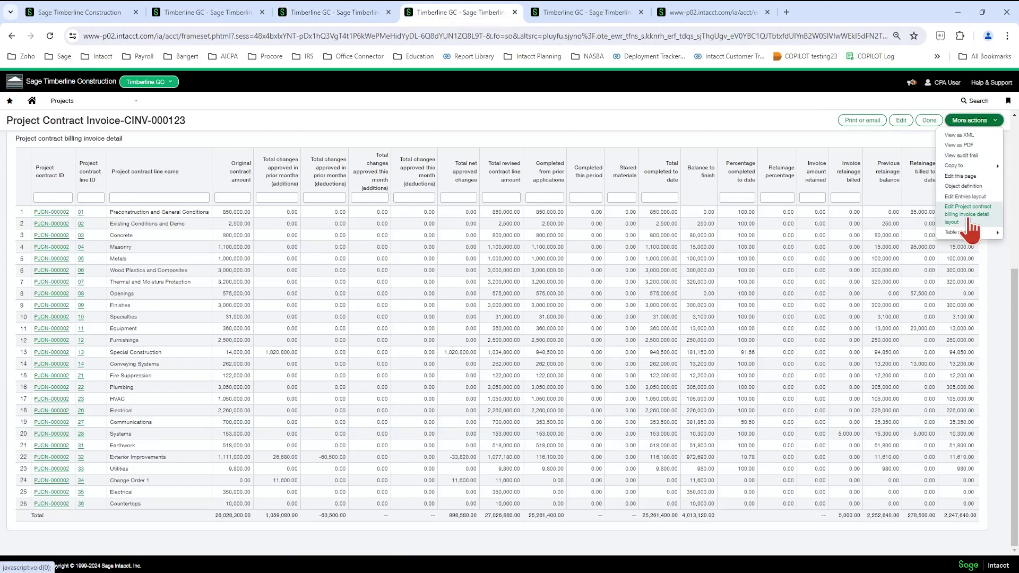
left_click(580, 137)
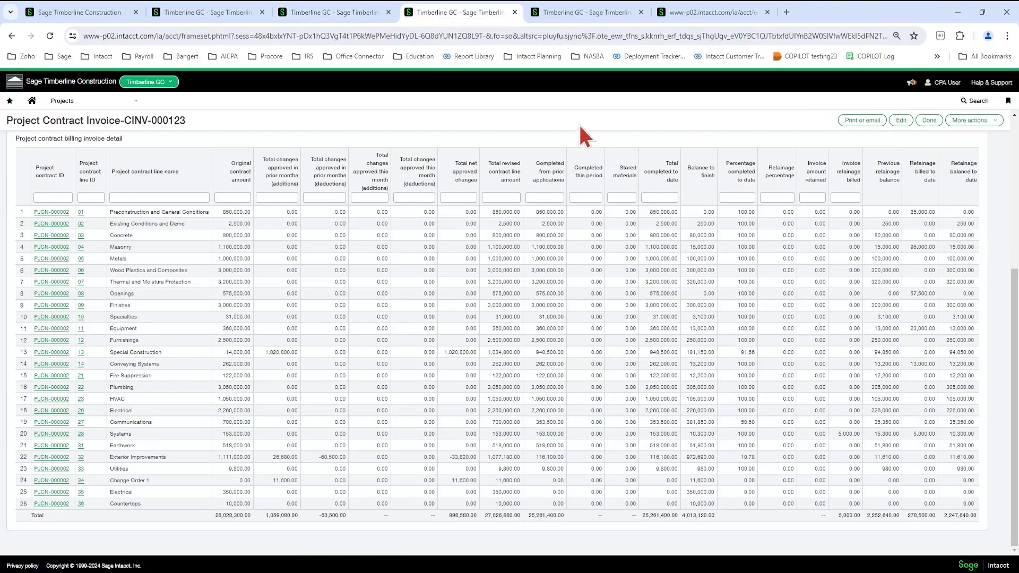